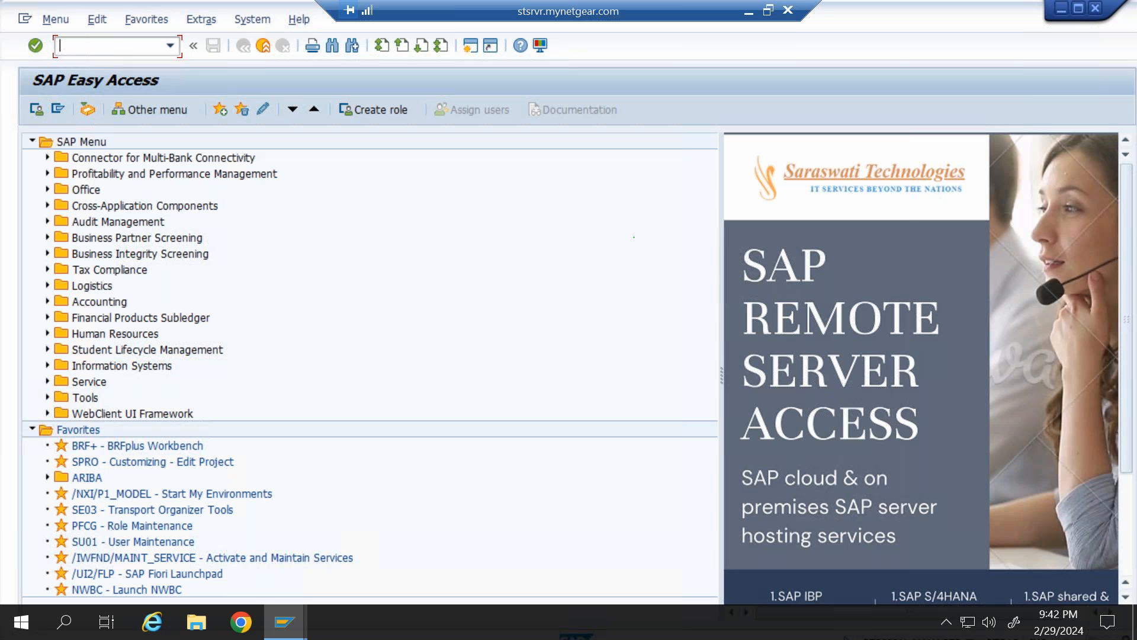
- Open the RE Navigator with transaction re80 and expand business entity 0001/2000 down to the Swastik Tower building
text(re80)
key(Return)
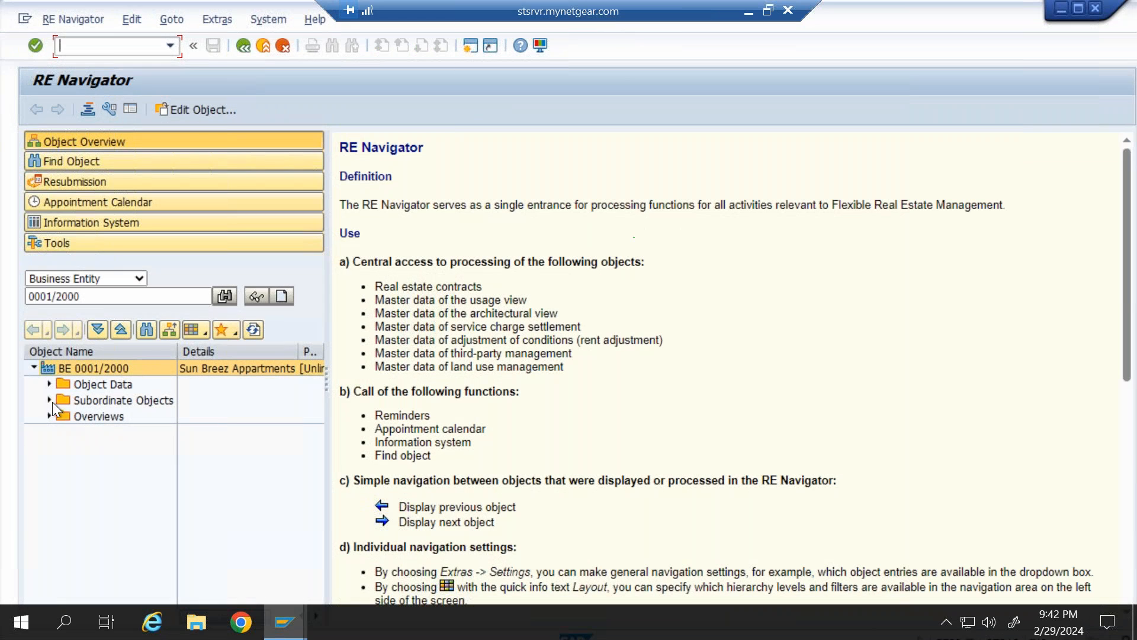
click(48, 400)
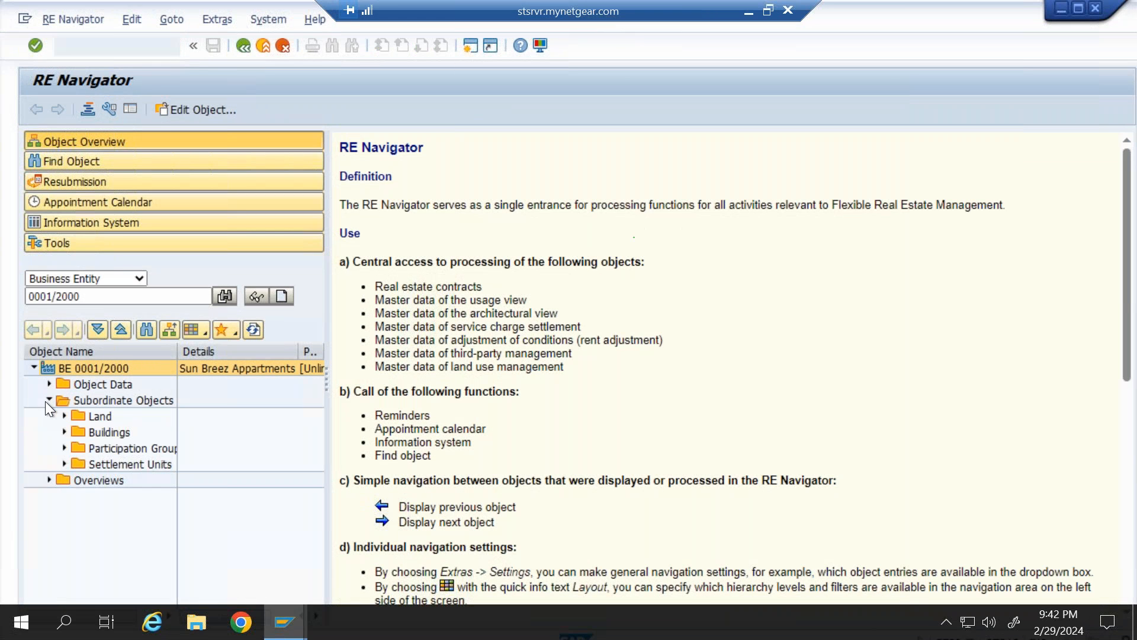
click(63, 432)
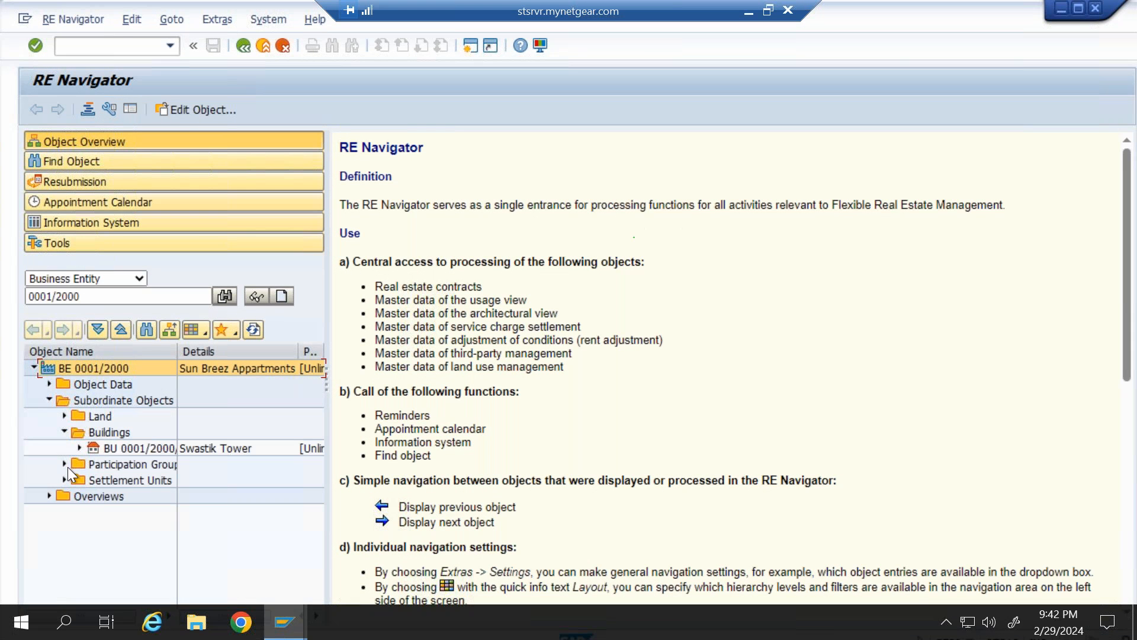
click(80, 448)
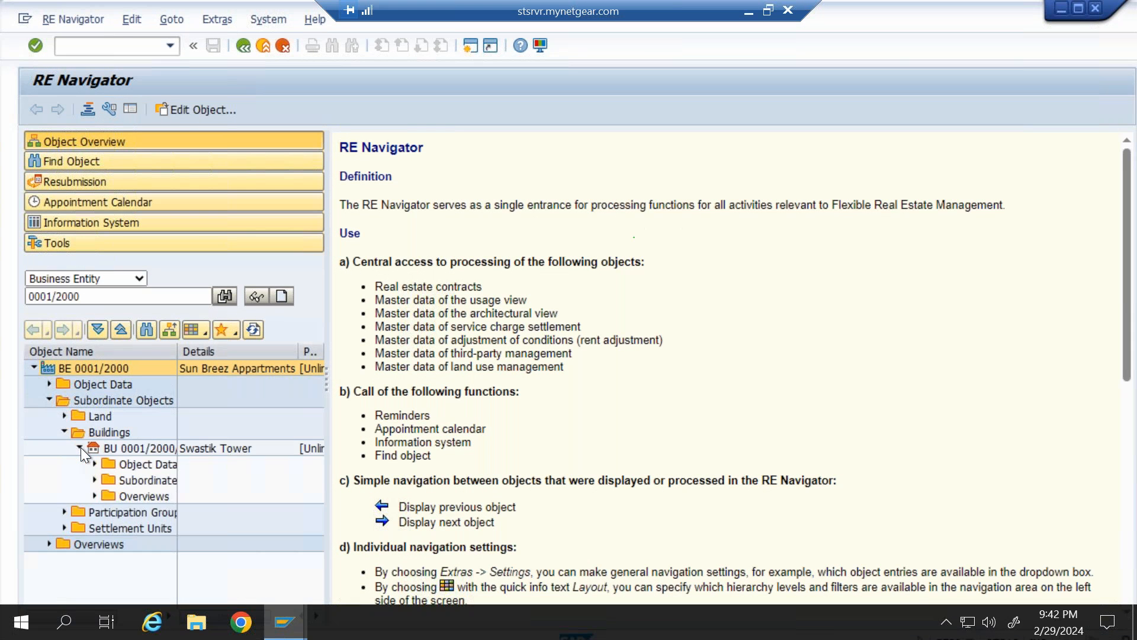
- Expand Swastik Tower's subordinate objects to show its rental objects, widening the object name column to fit their full numbers
click(93, 479)
double_click(179, 346)
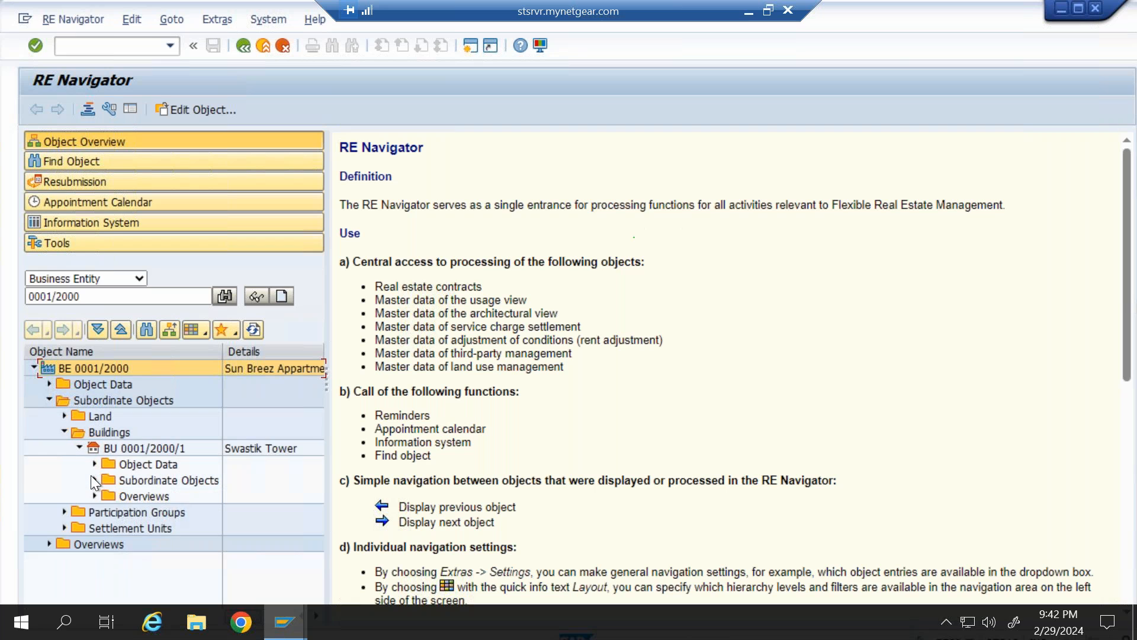
click(81, 446)
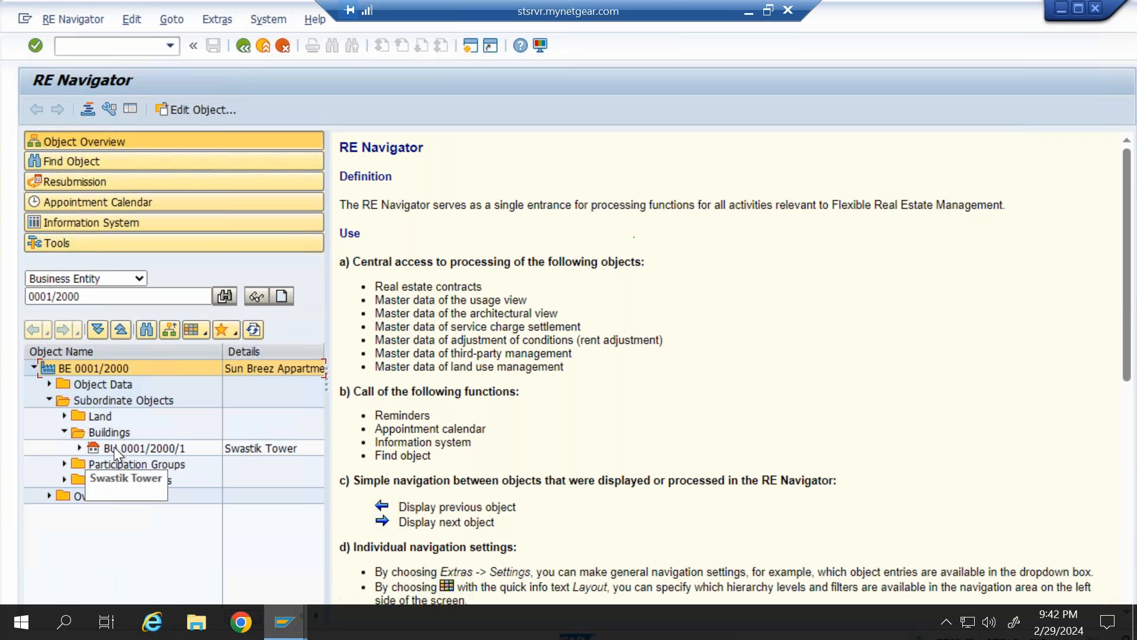
click(79, 447)
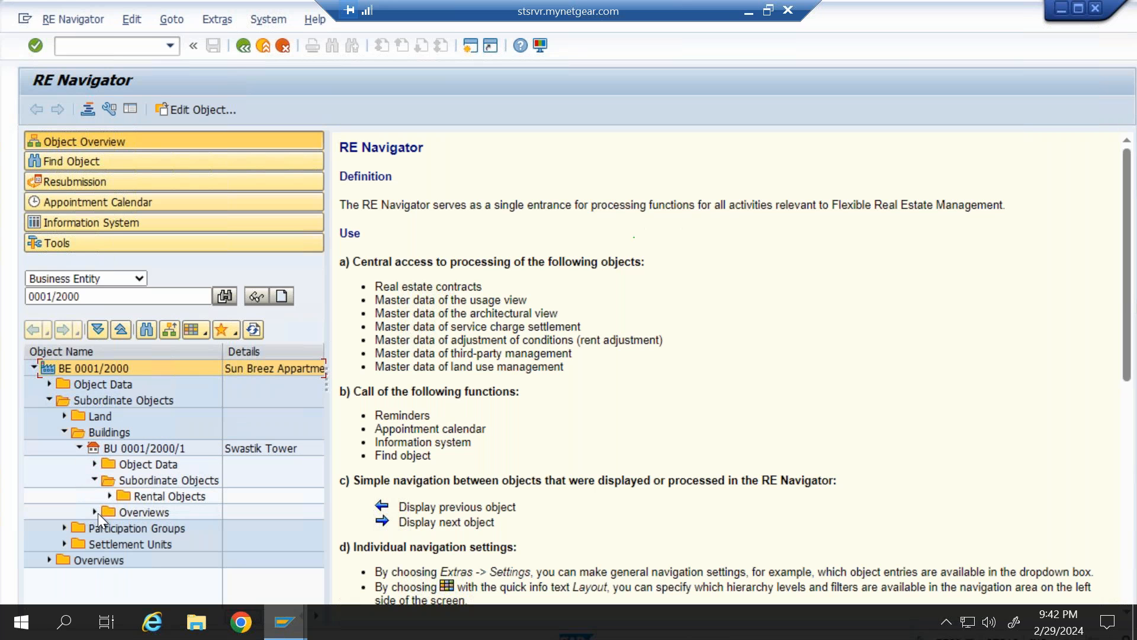
click(109, 495)
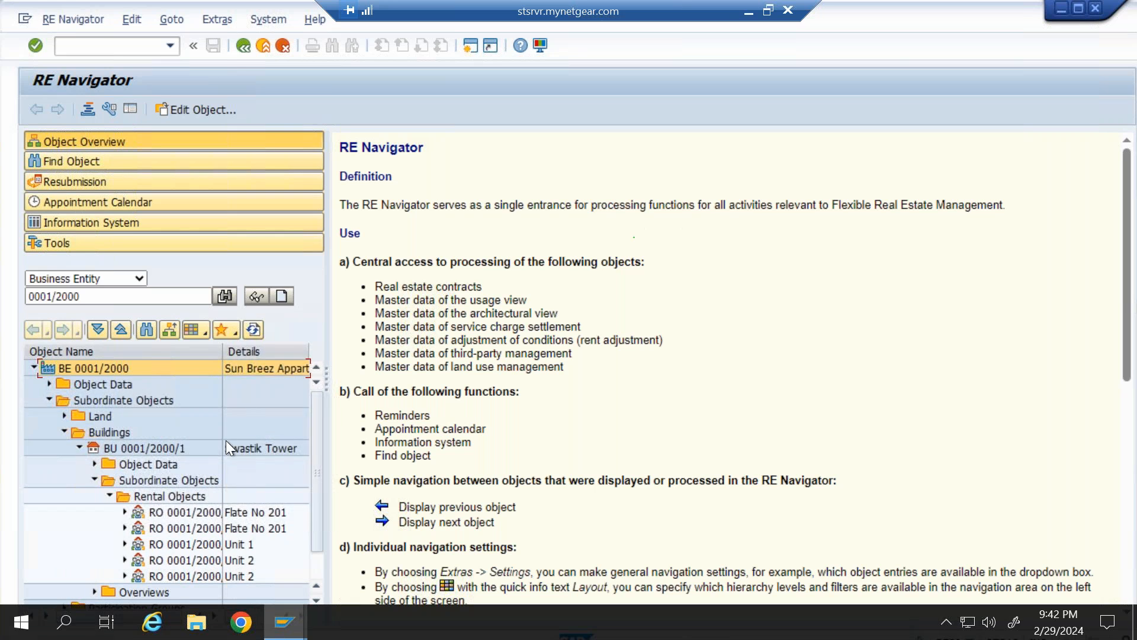
drag(223, 350, 241, 351)
- Copy building 0001/2000/1 (Swastik Tower) to a new building with all data categories selected for transfer
click(143, 454)
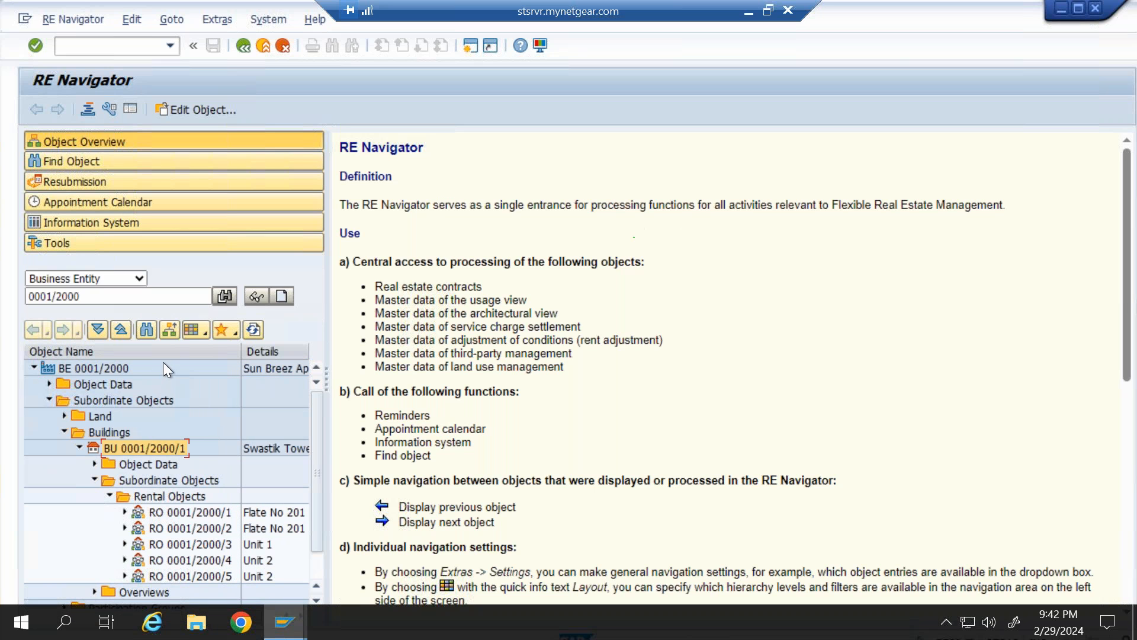
double_click(150, 450)
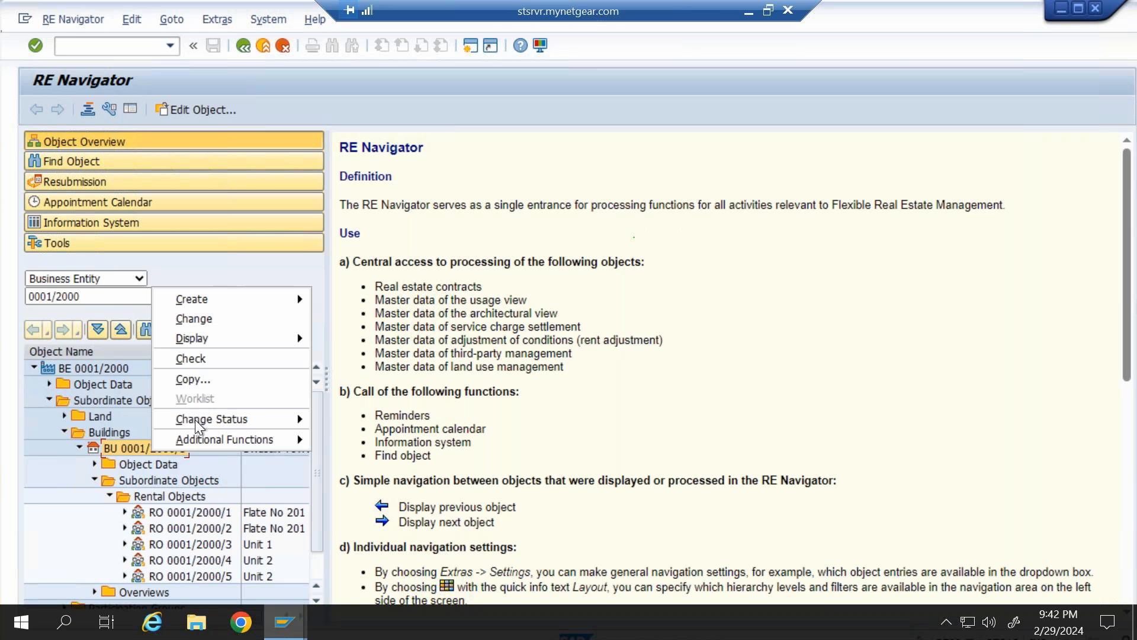
click(193, 379)
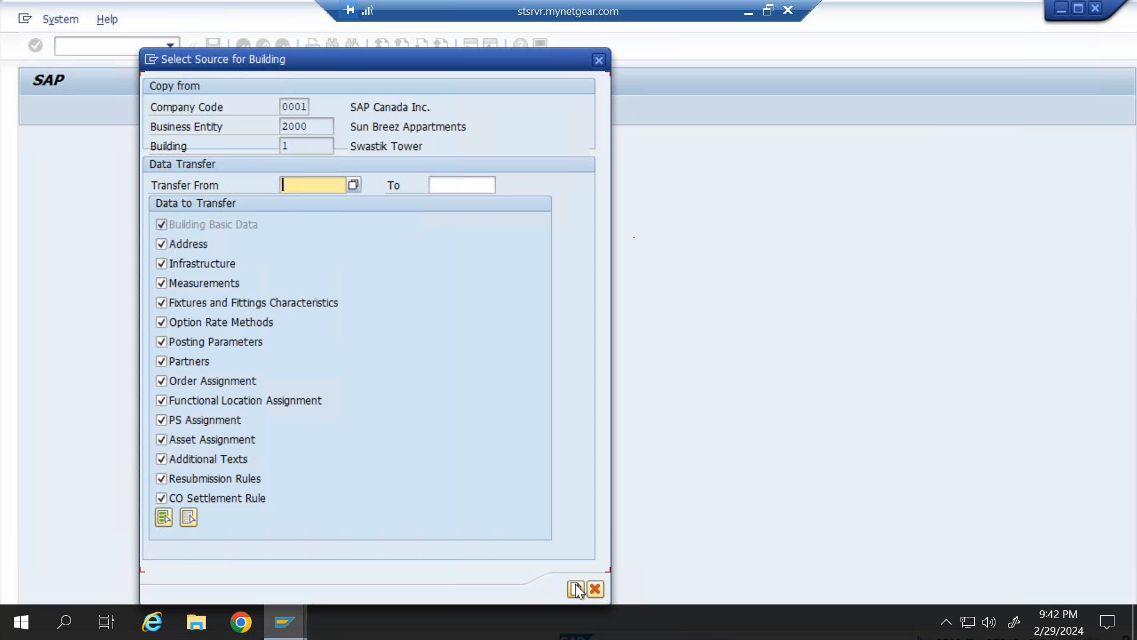
click(575, 589)
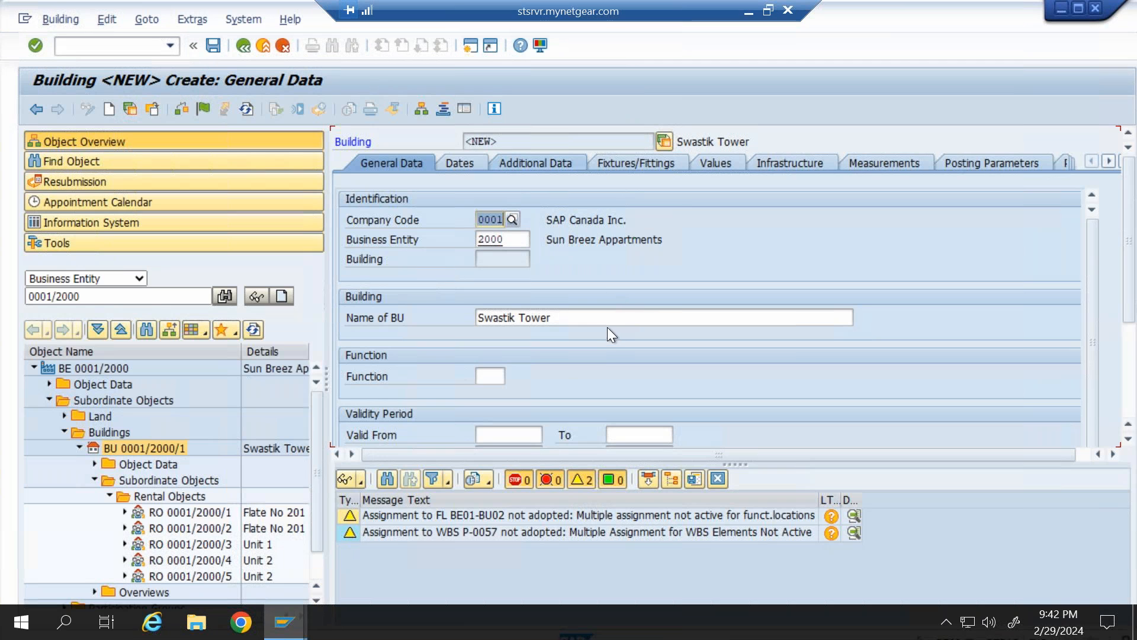
- Replace the copied building's name with Paras Tower and save the new building
click(478, 317)
key(Delete)
key(Delete)
key(Delete)
key(Delete)
key(Delete)
key(Delete)
key(Delete)
key(Delete)
key(Delete)
key(Delete)
key(Delete)
key(Delete)
key(Delete)
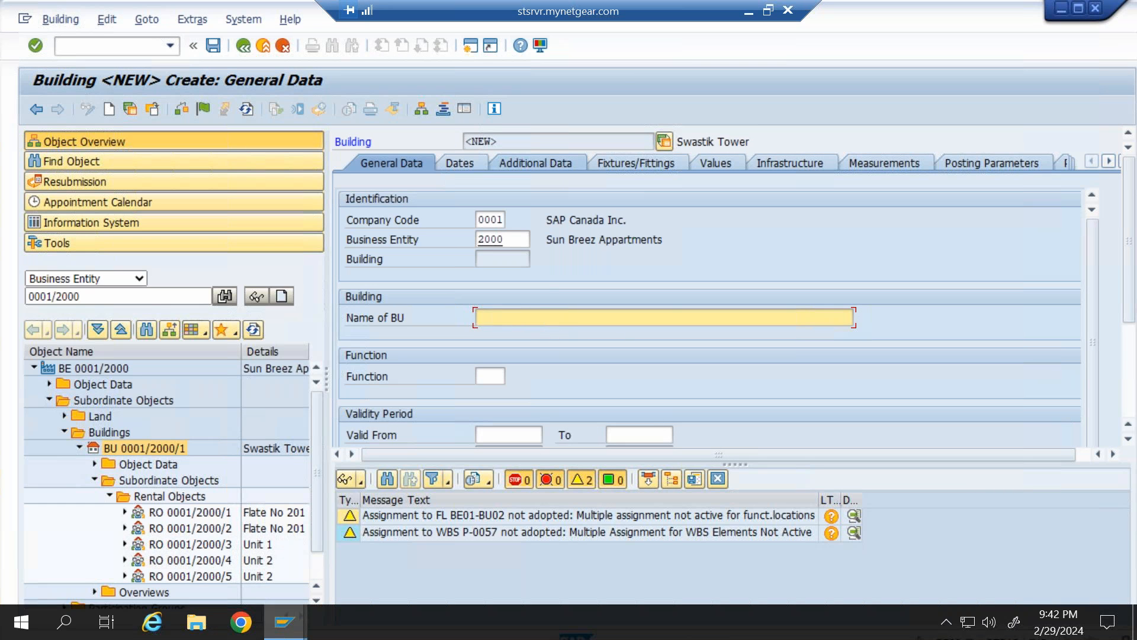
text(PAras)
key(BackSpace)
key(BackSpace)
key(BackSpace)
key(BackSpace)
key(BackSpace)
key(BackSpace)
text(PAras)
key(BackSpace)
key(BackSpace)
key(BackSpace)
key(BackSpace)
text(aras Tower)
key(Return)
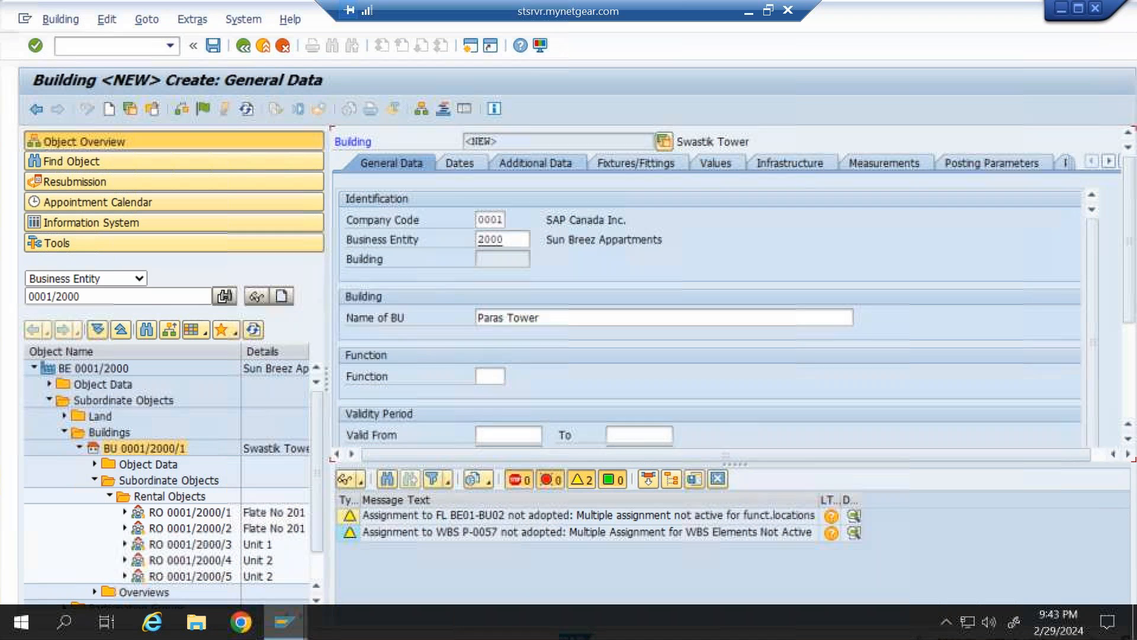
click(210, 45)
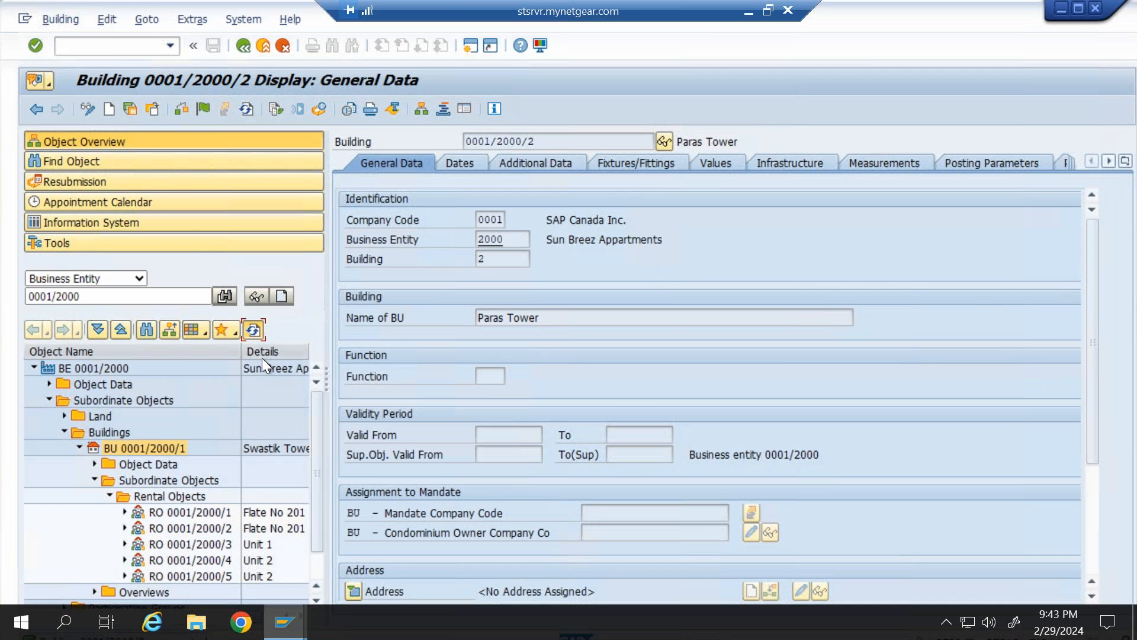
- Expand Paras Tower down to its rental objects folder in the refreshed object tree and collapse Swastik Tower
click(94, 481)
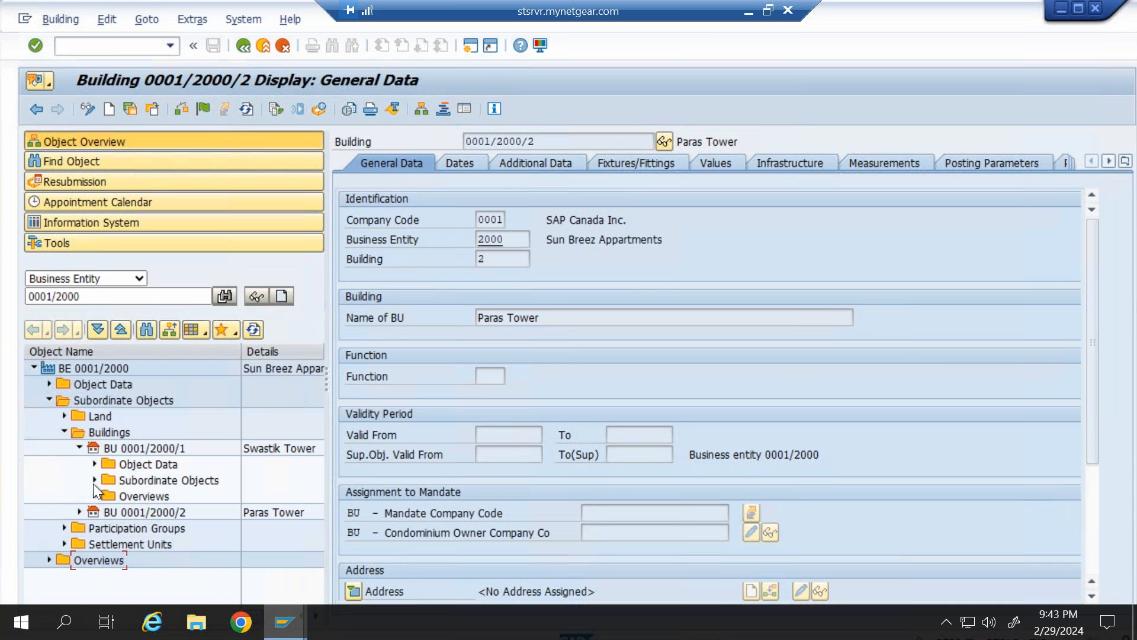
click(79, 512)
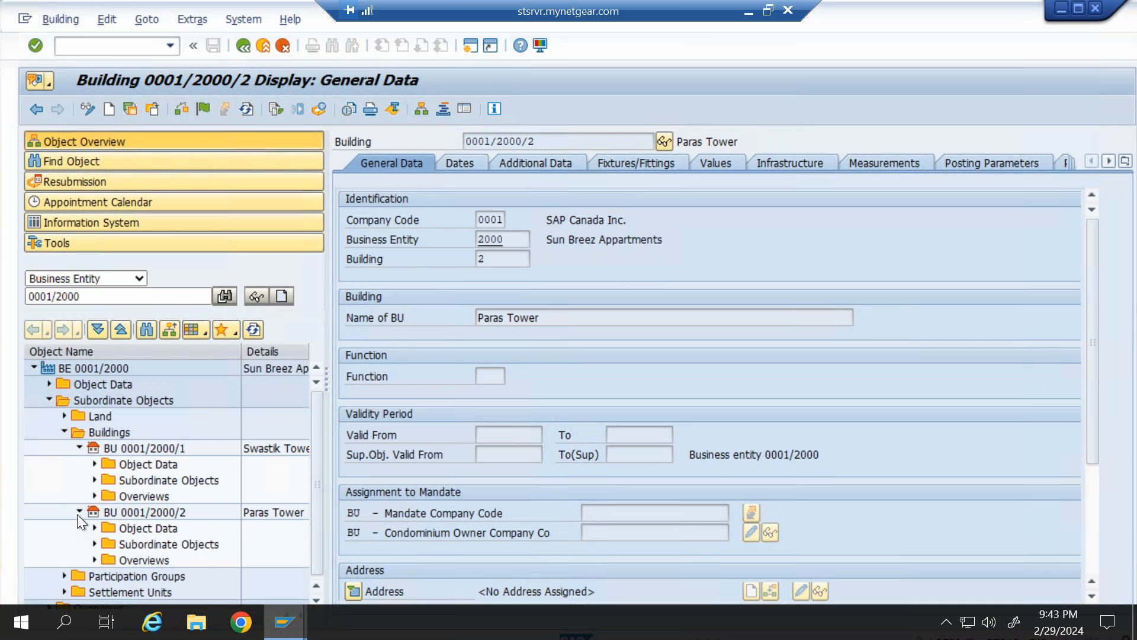
click(95, 544)
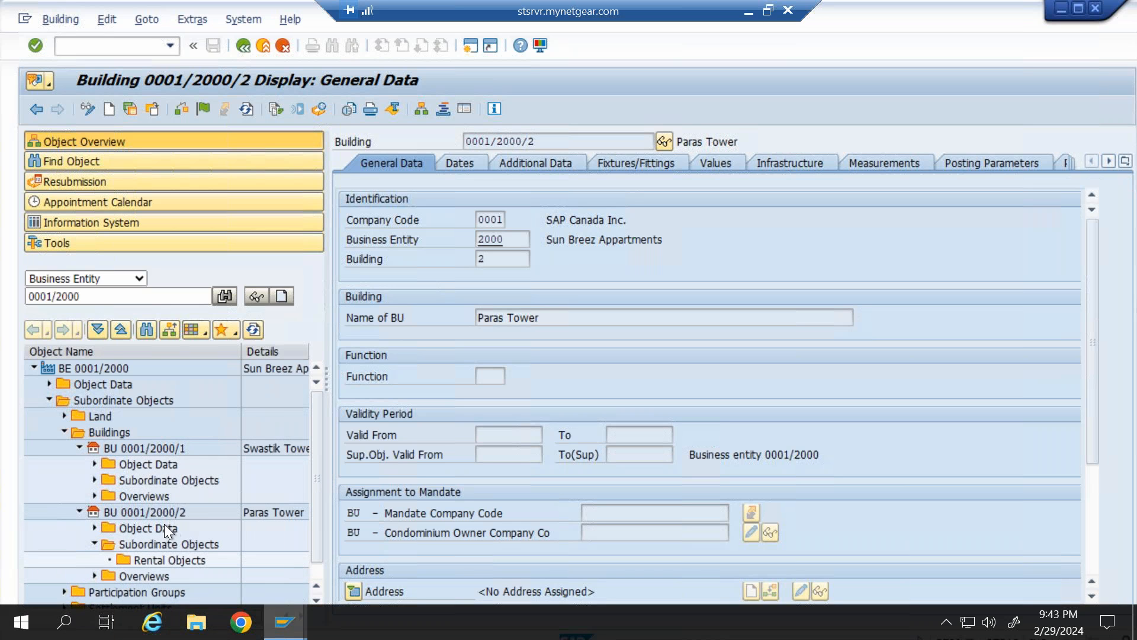
click(80, 447)
- Create a rental unit of usage type Privately-financed accommodat. under Paras Tower's rental objects
right_click(148, 513)
mouse_move(170, 527)
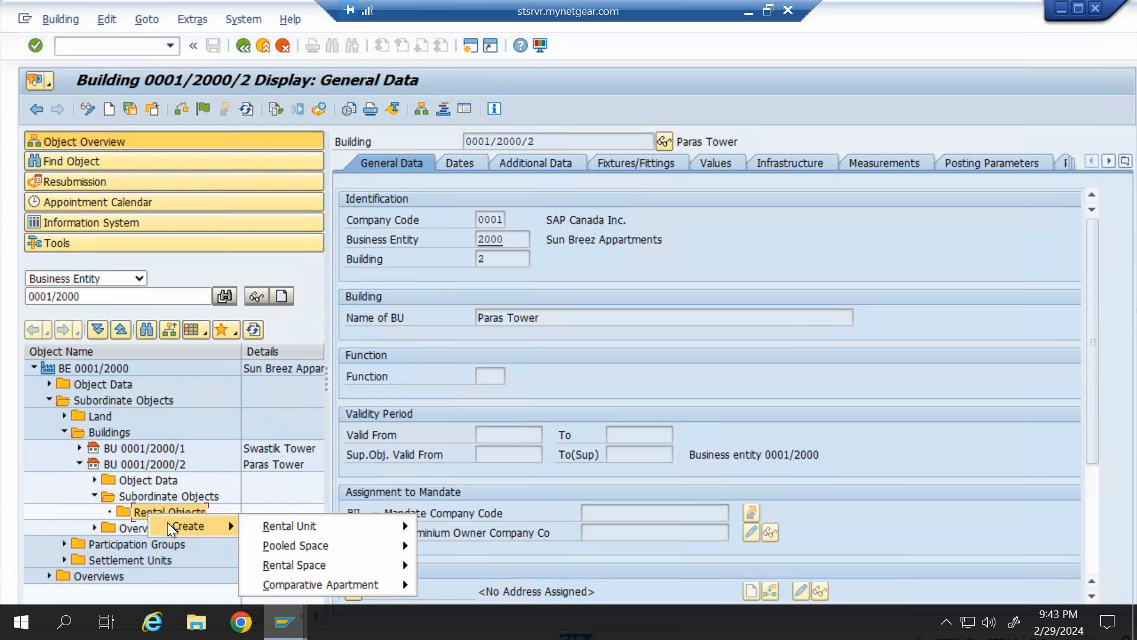
mouse_move(304, 525)
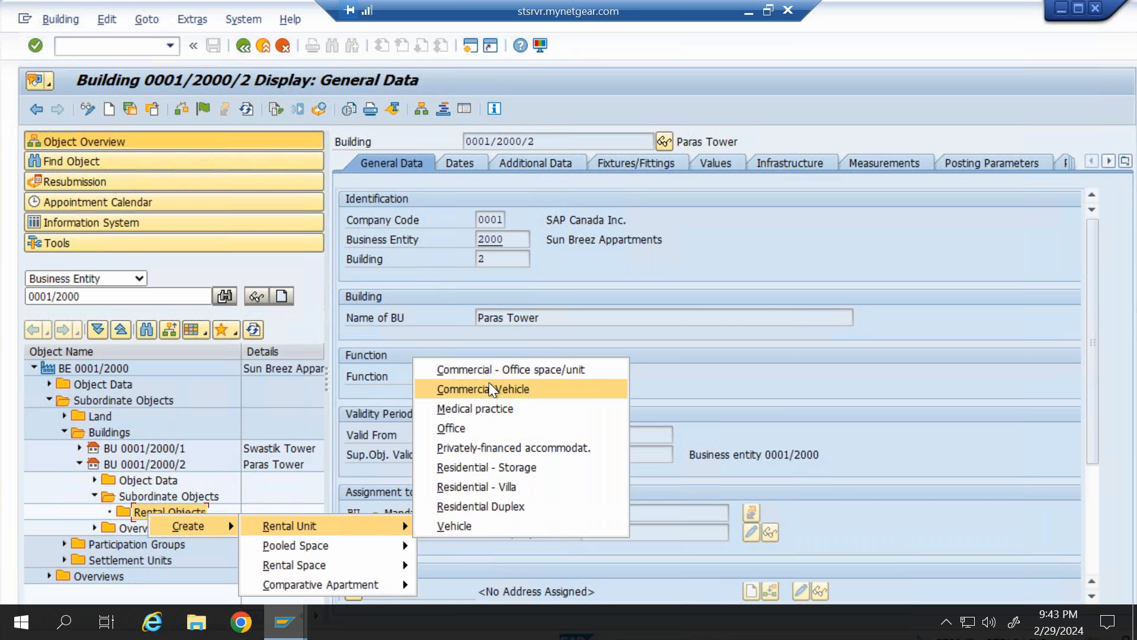
click(494, 447)
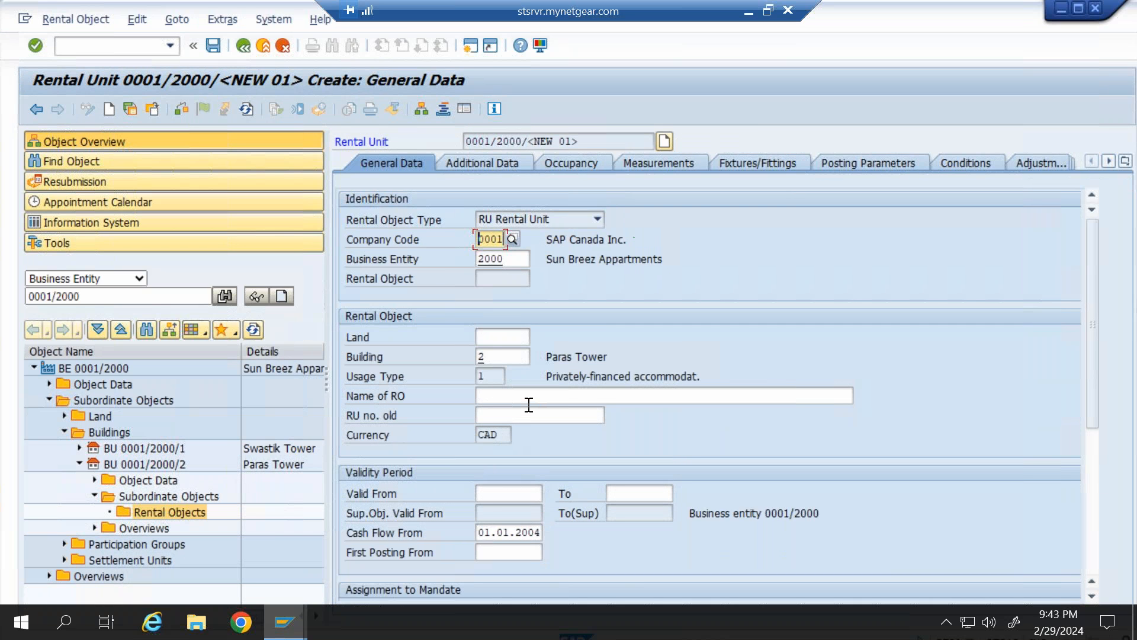
- Name the new rental object Appartment 101 in its general data
click(528, 396)
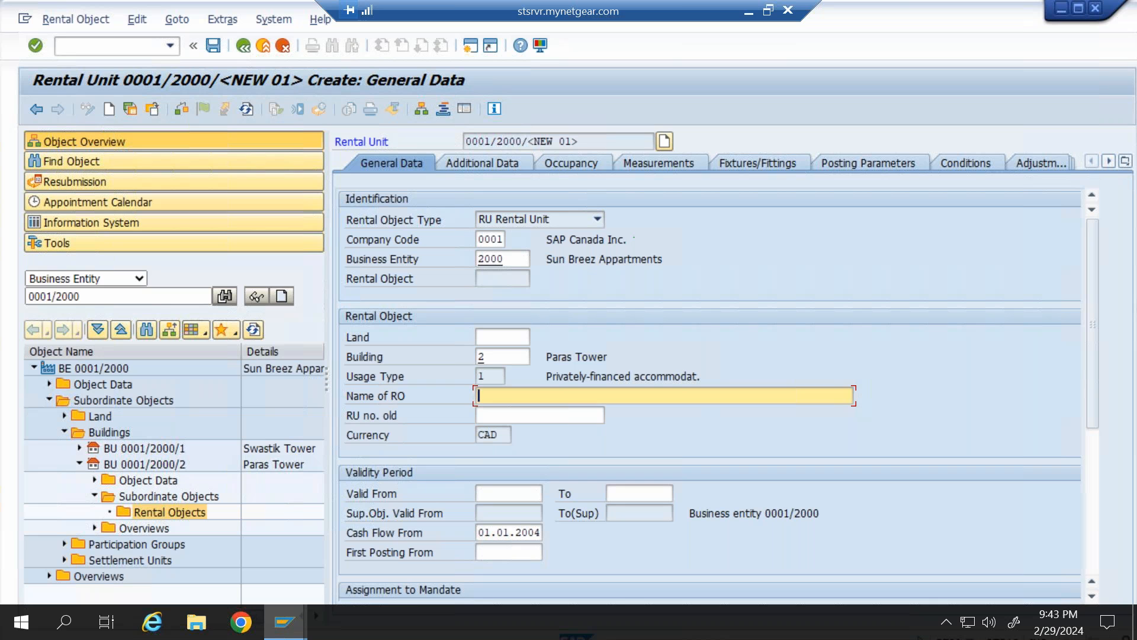
text(Appartment 101)
key(Return)
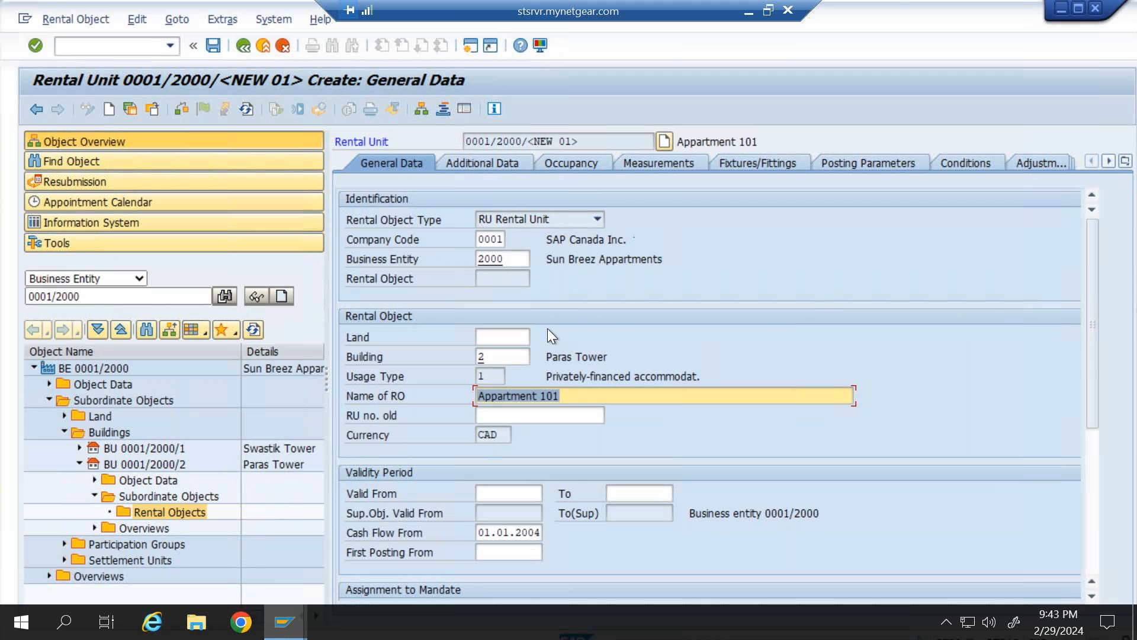
- Assign the Admin authorization group to the new rental unit in its general data
scroll(609, 361, down, 5)
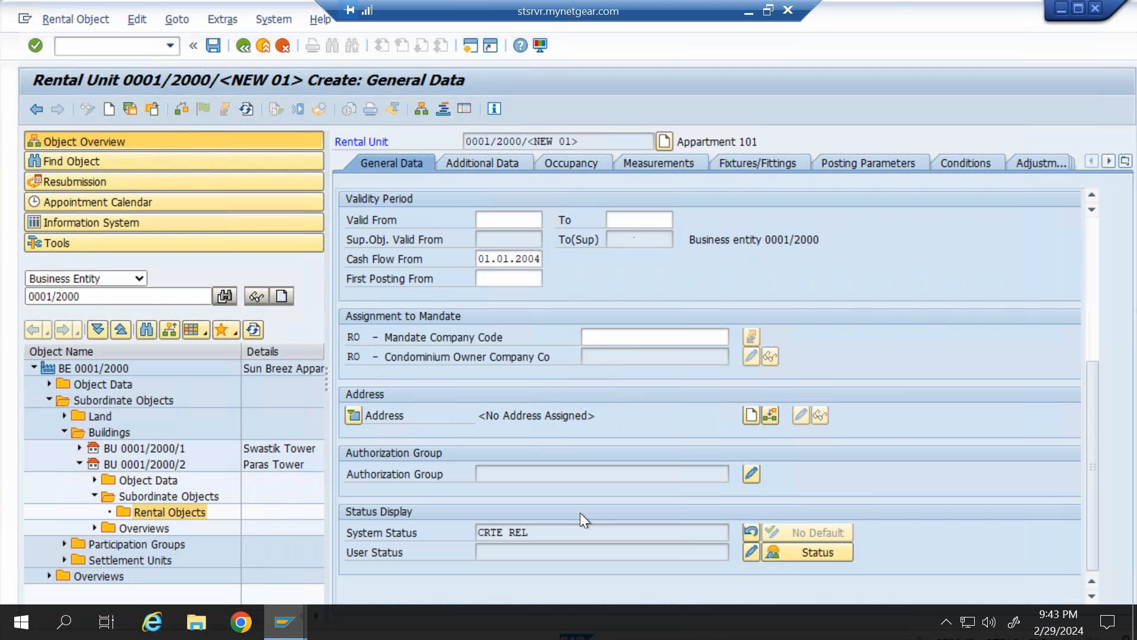
click(751, 474)
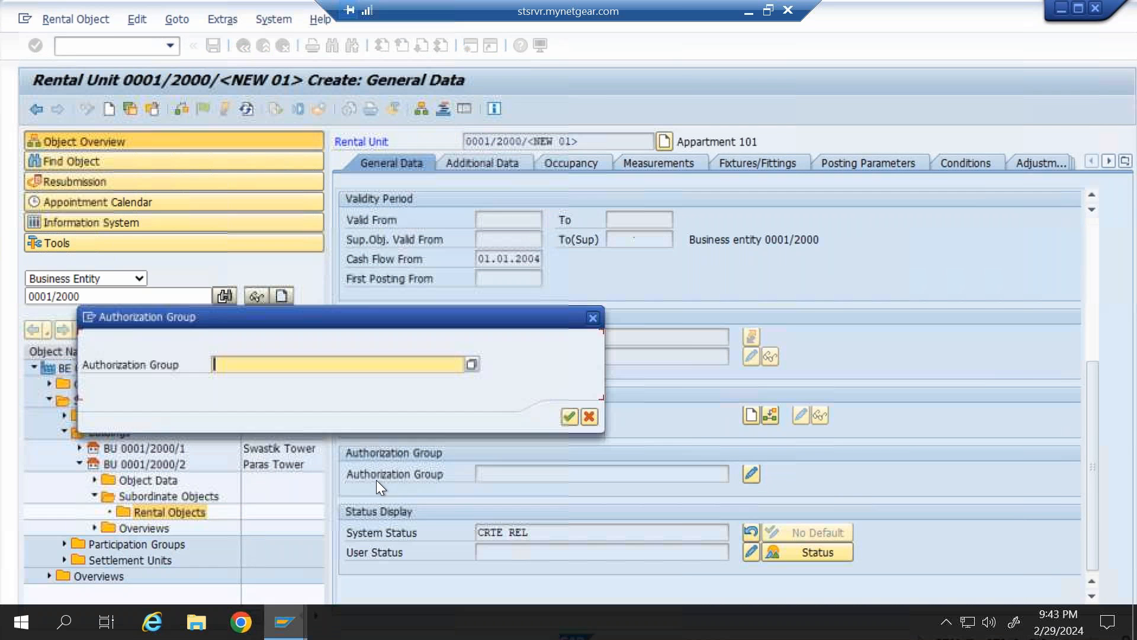
click(369, 364)
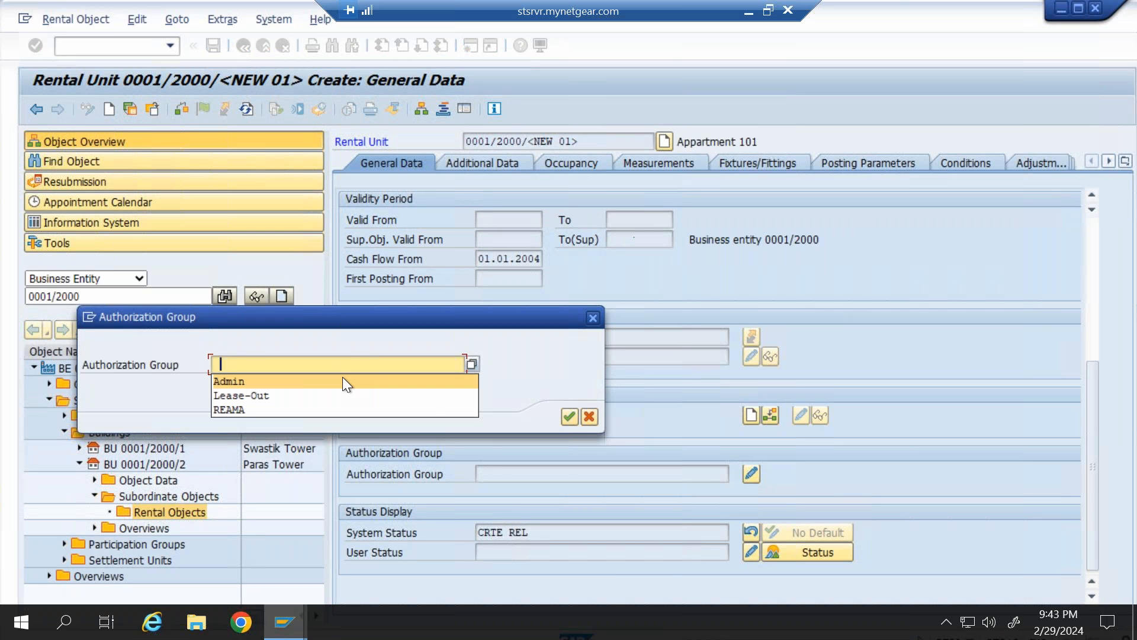
click(342, 376)
click(569, 417)
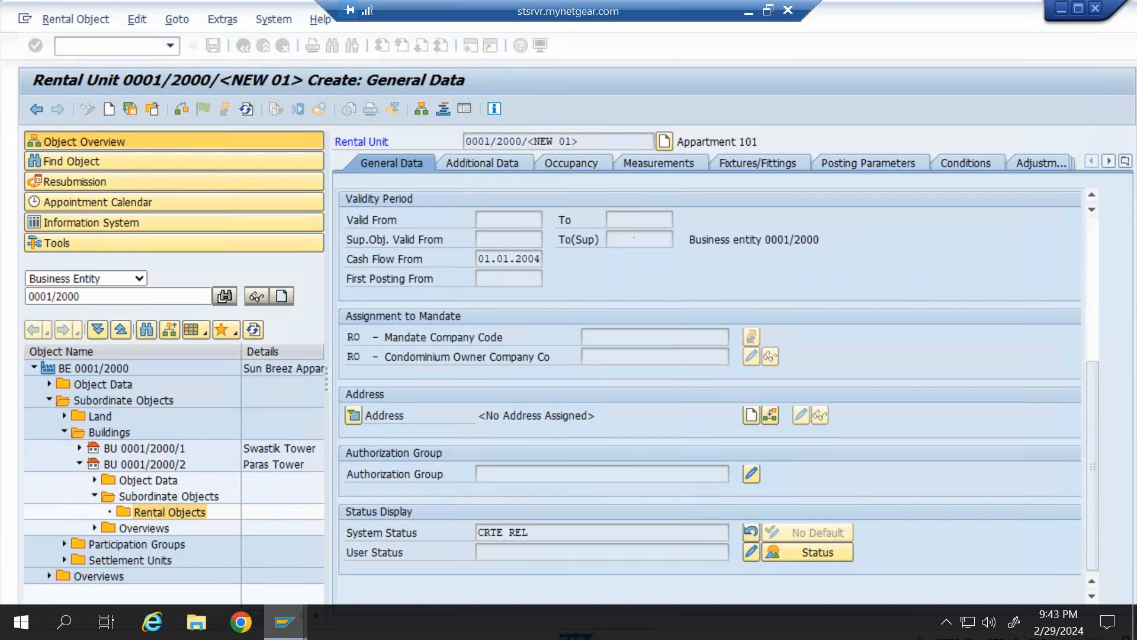
scroll(620, 528, down, 3)
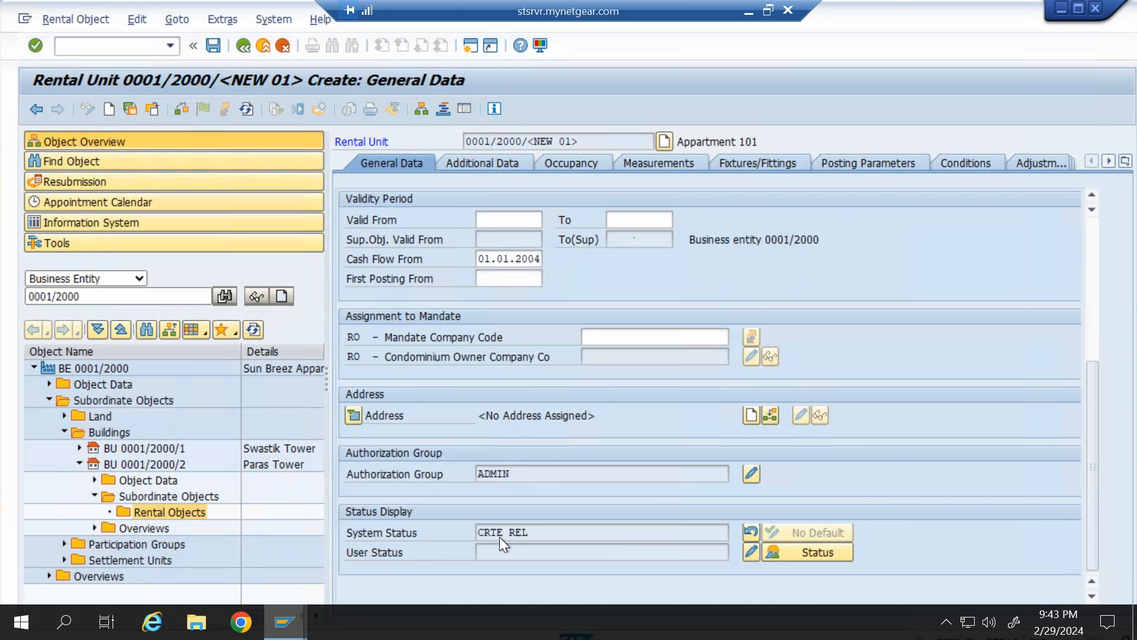
click(543, 533)
scroll(548, 523, up, 8)
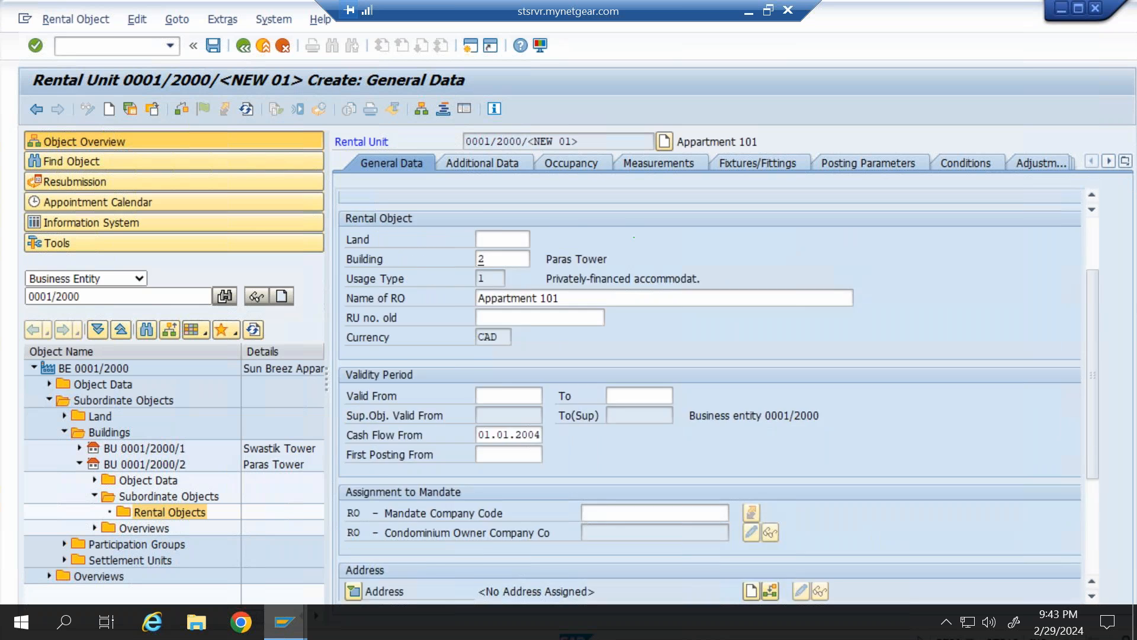
- Review the new rental unit's additional data and its occupancy fields, including vacancy reason and posting term
click(503, 166)
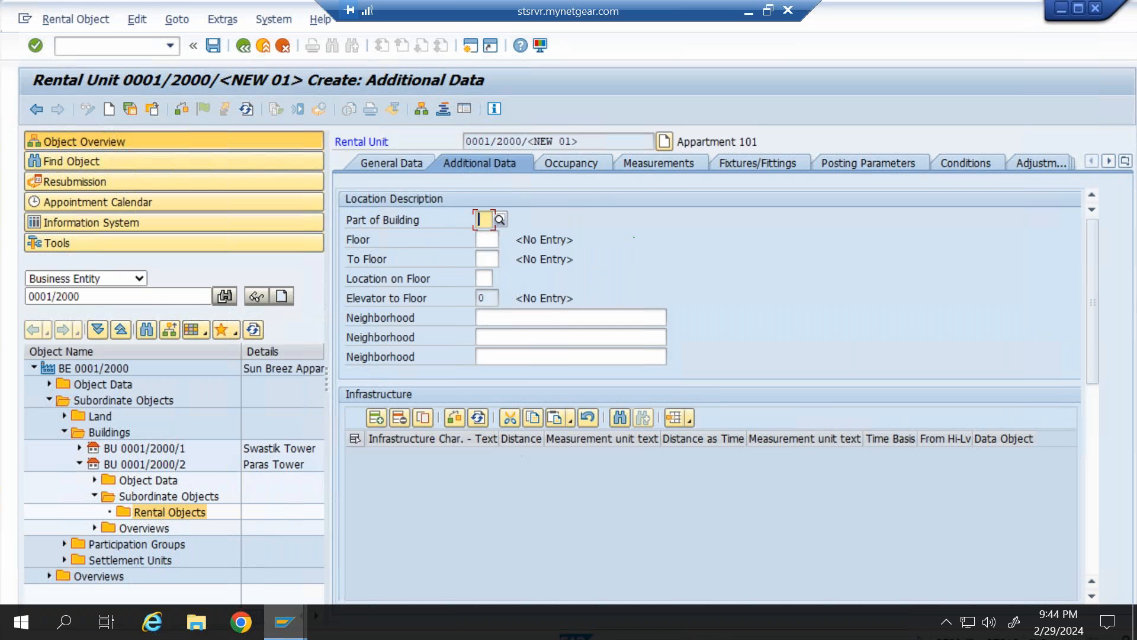
click(591, 164)
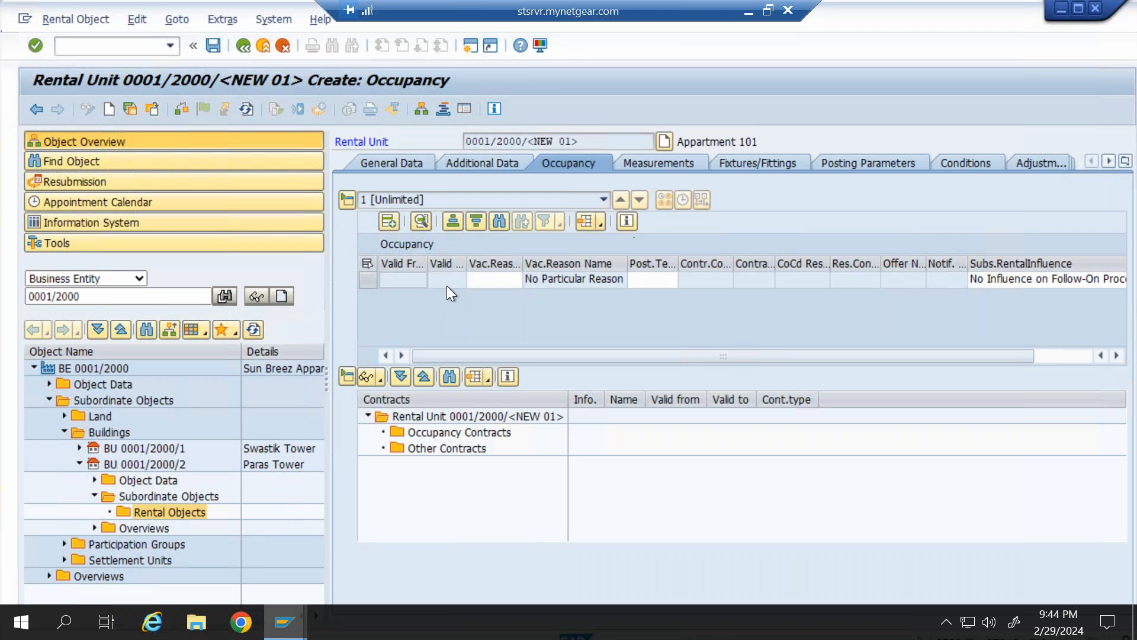
click(503, 279)
click(650, 285)
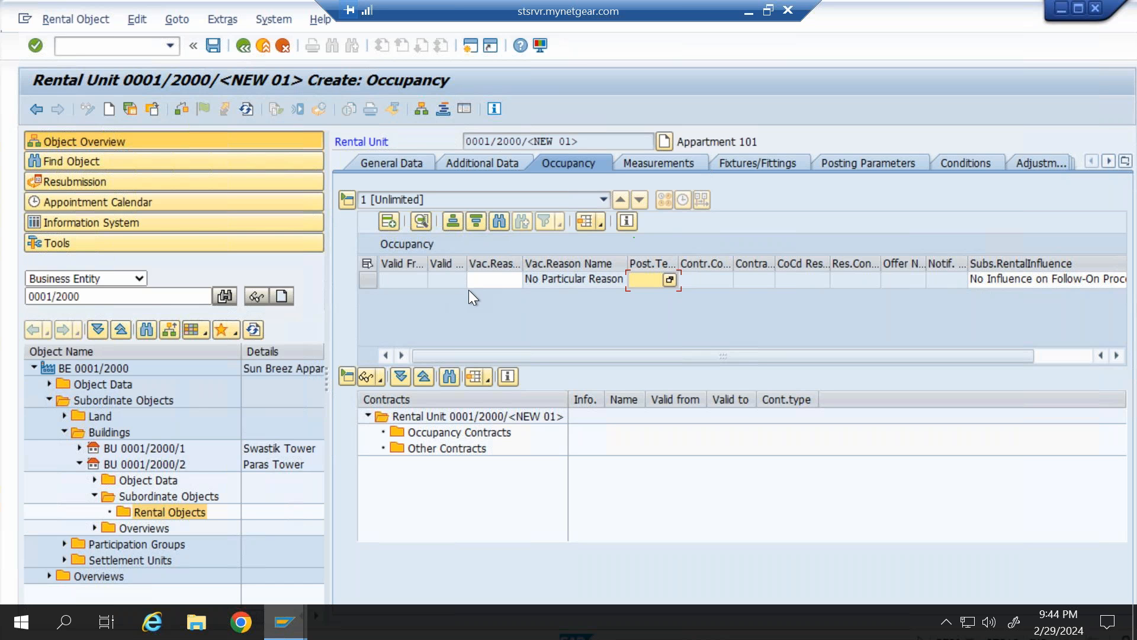
- Delete all four default measurement rows, A004, M050, M090 and Z002, from the rental unit's measurements
click(677, 165)
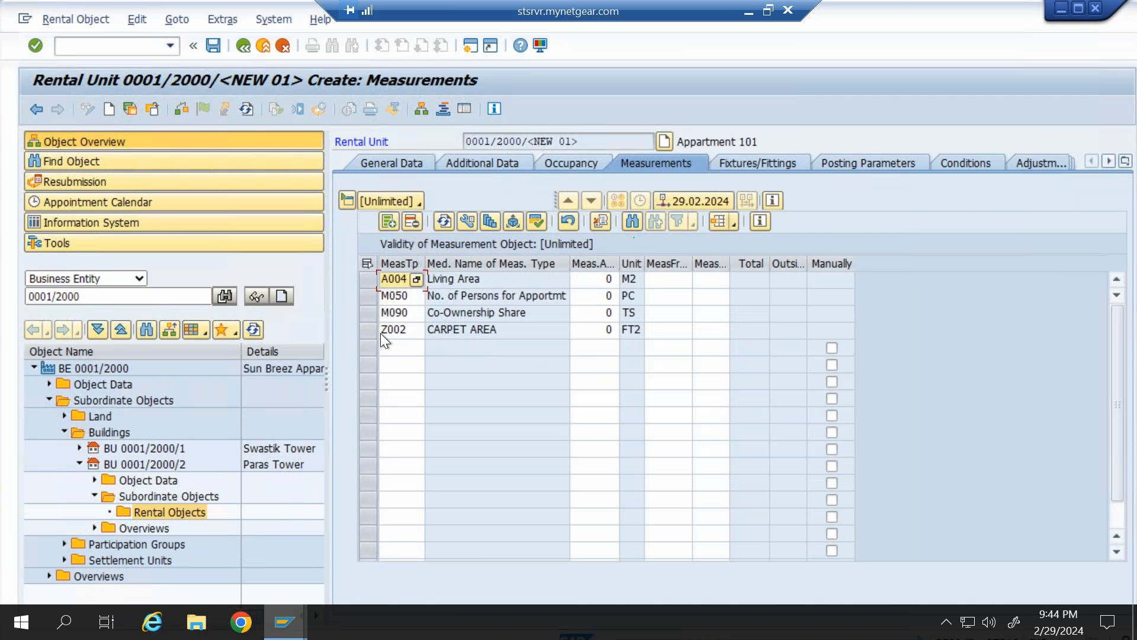
drag(368, 330, 369, 279)
click(414, 221)
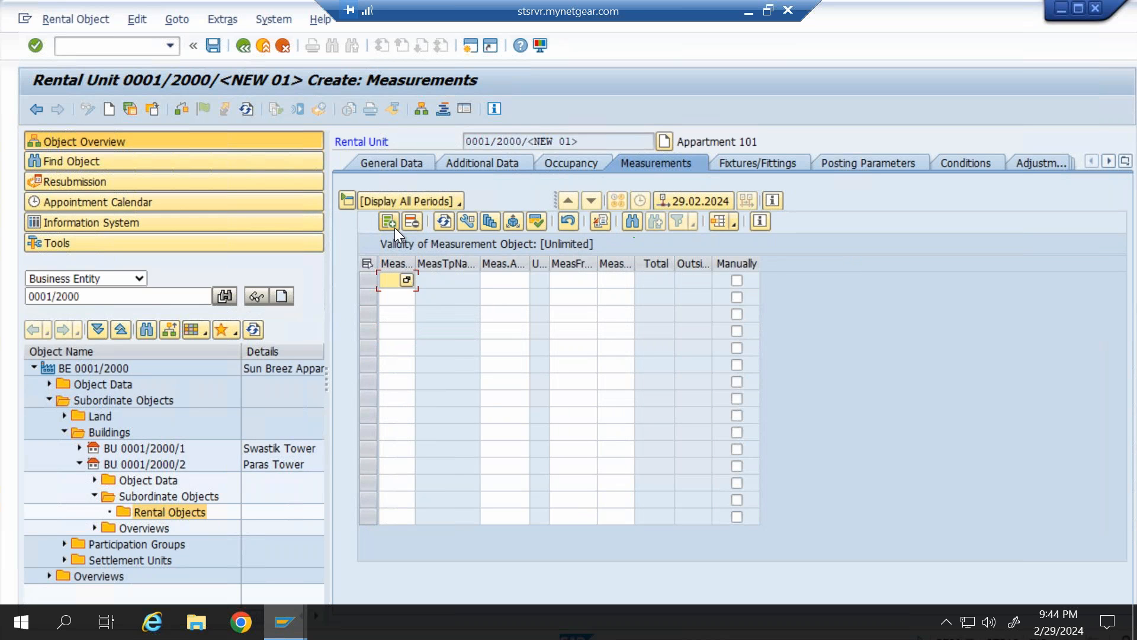
- Add the A002 Floor Area measurement to the rental unit with an amount of 200 M2
click(394, 226)
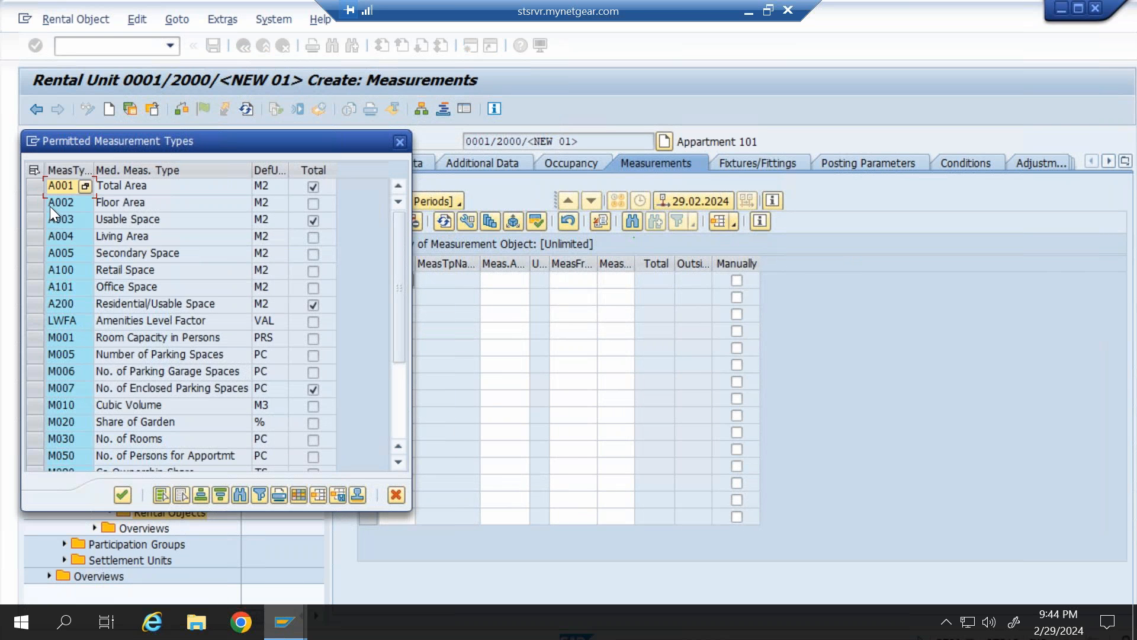
double_click(43, 219)
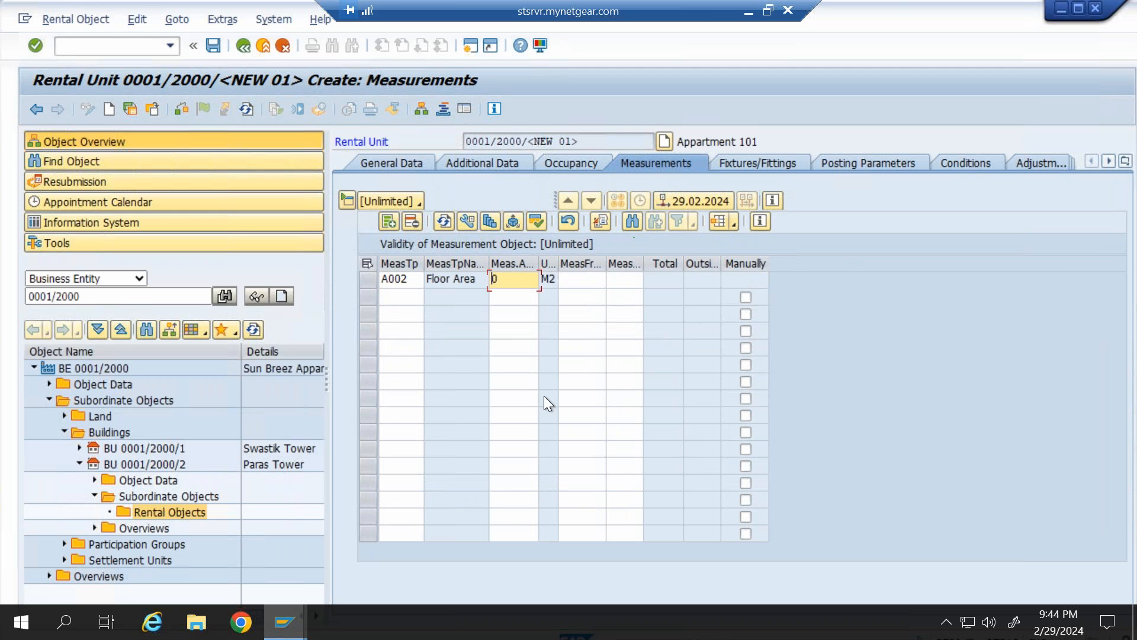
text(200)
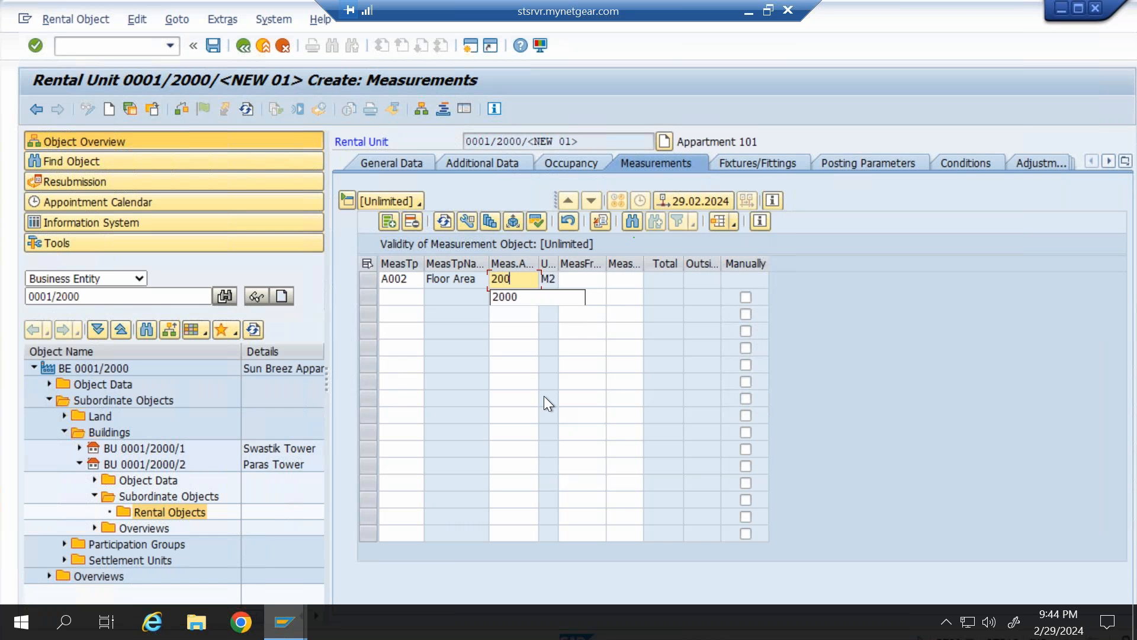
key(Return)
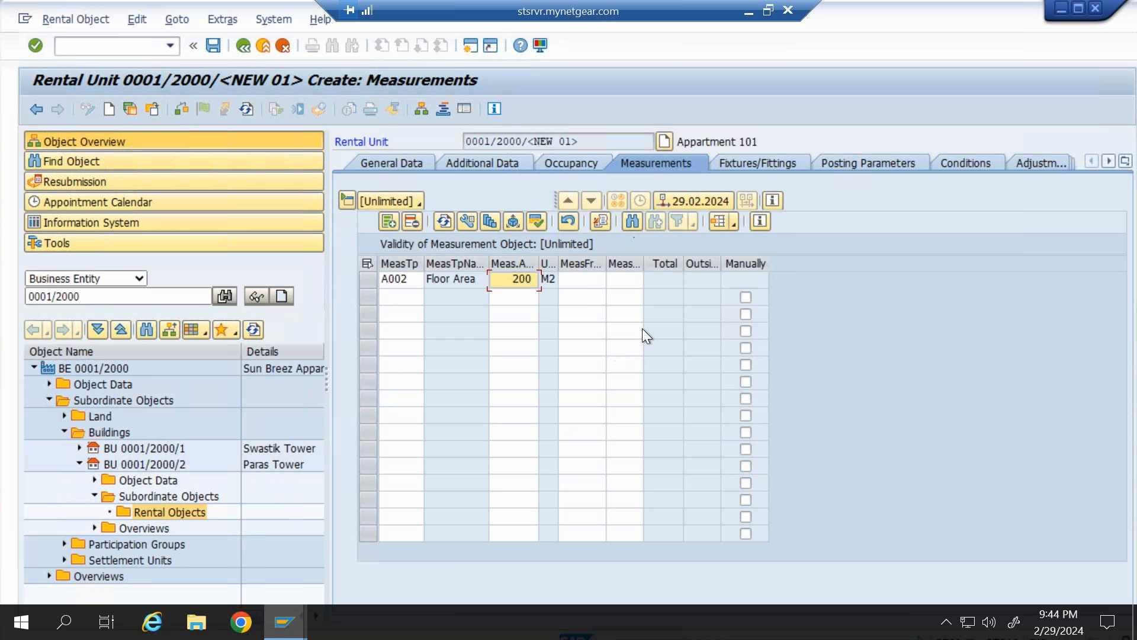
- Review the rental unit's posting parameters, including the Organizational Assignment term
click(760, 164)
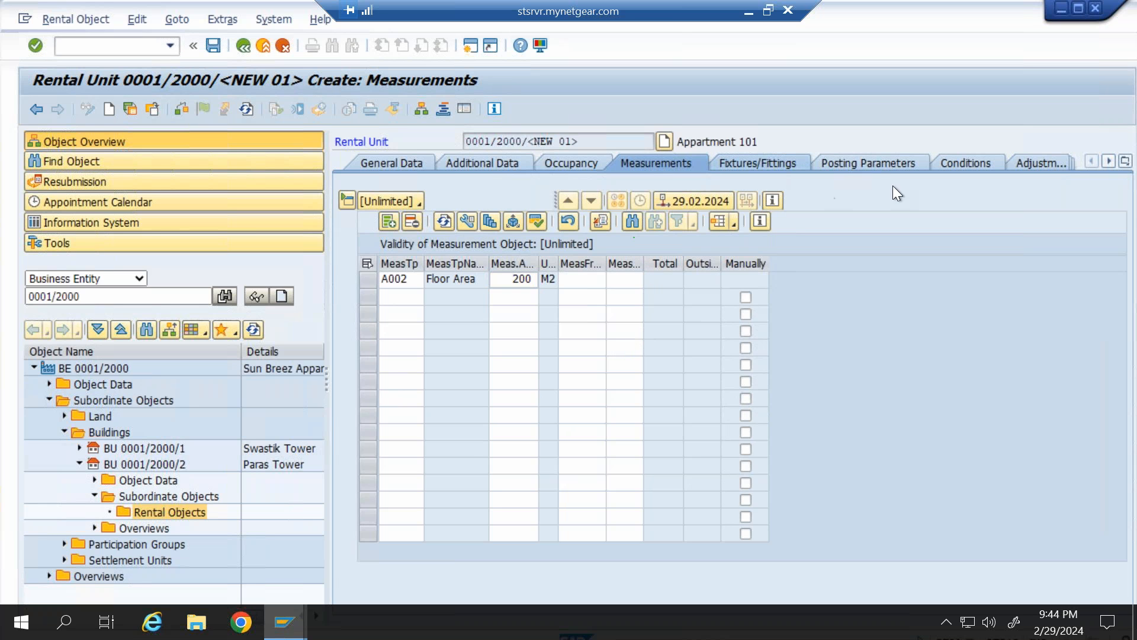
click(880, 164)
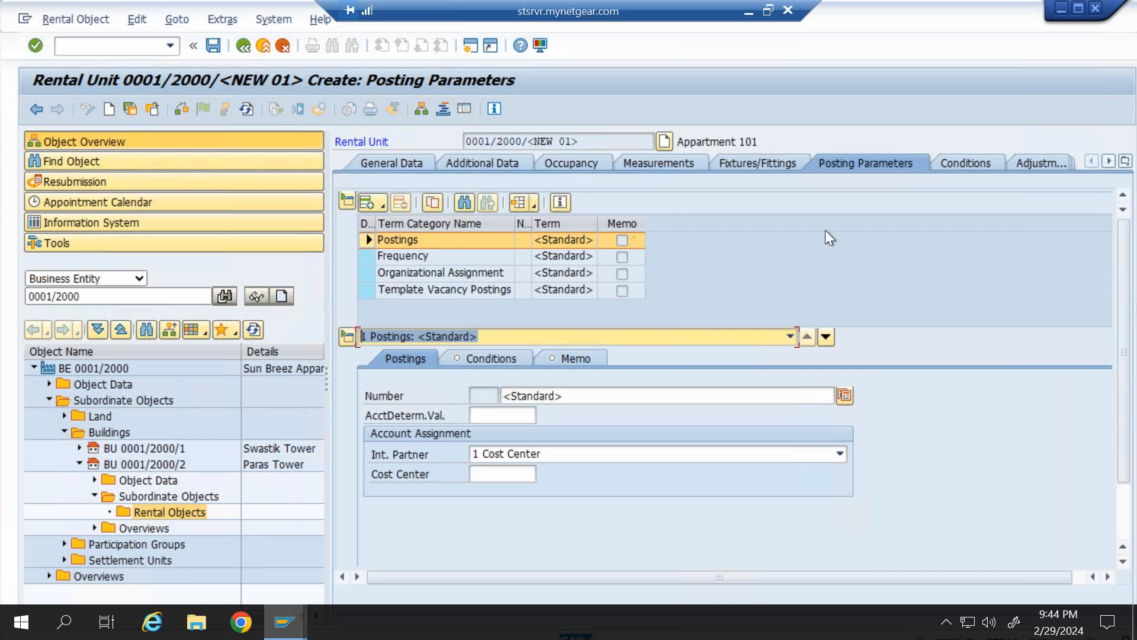
click(368, 273)
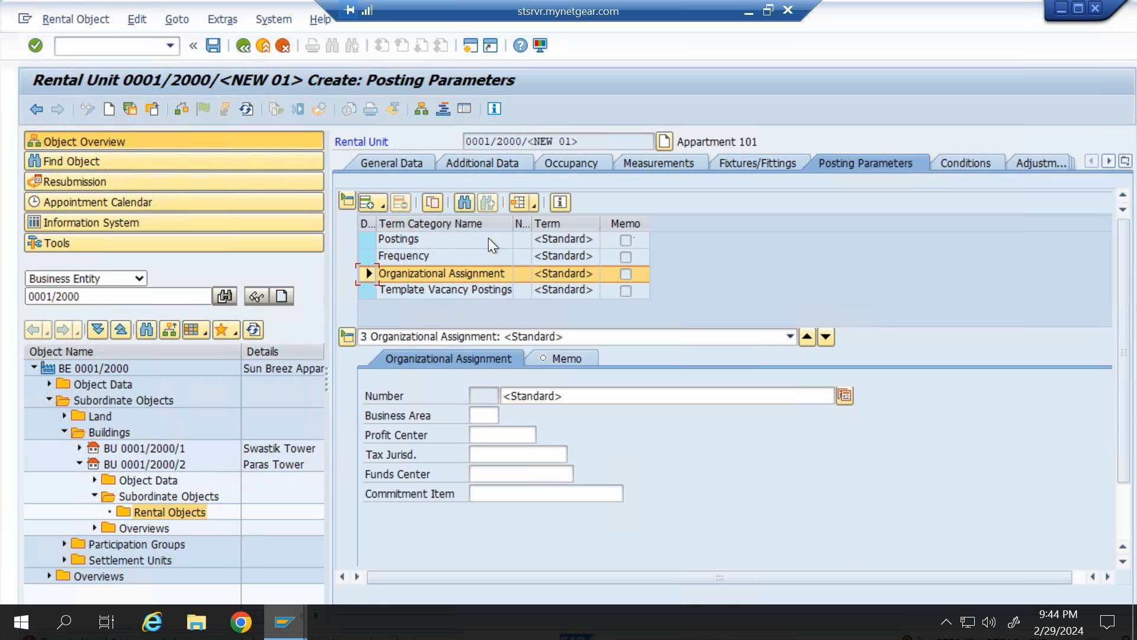
- Add a Basic Rent condition to the rental unit and set its unit price to 1000
click(973, 162)
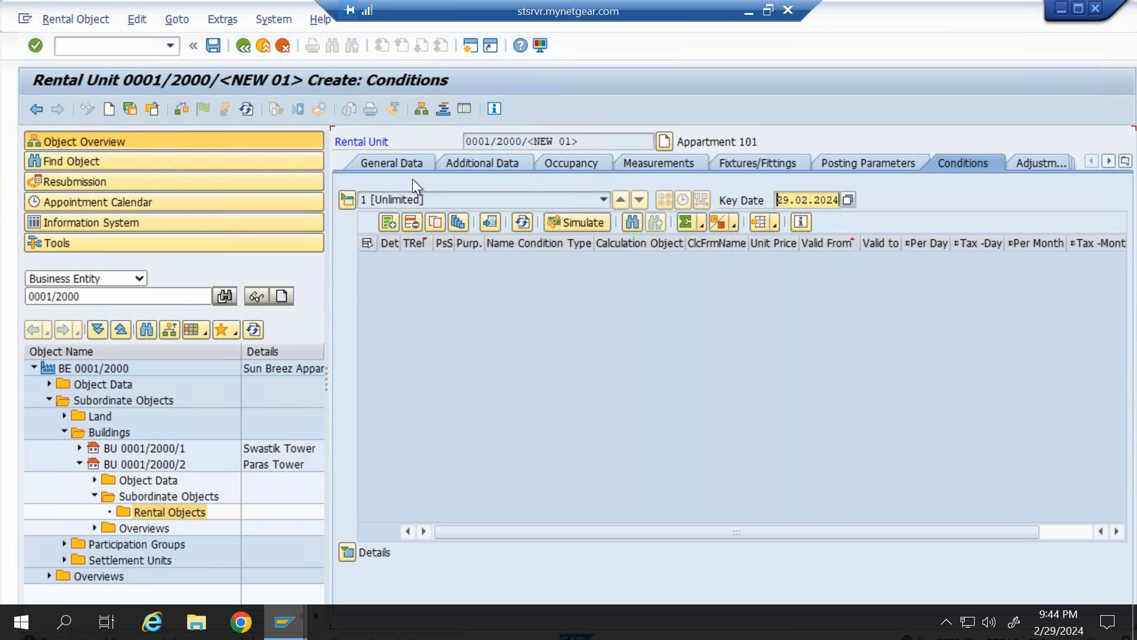
click(388, 222)
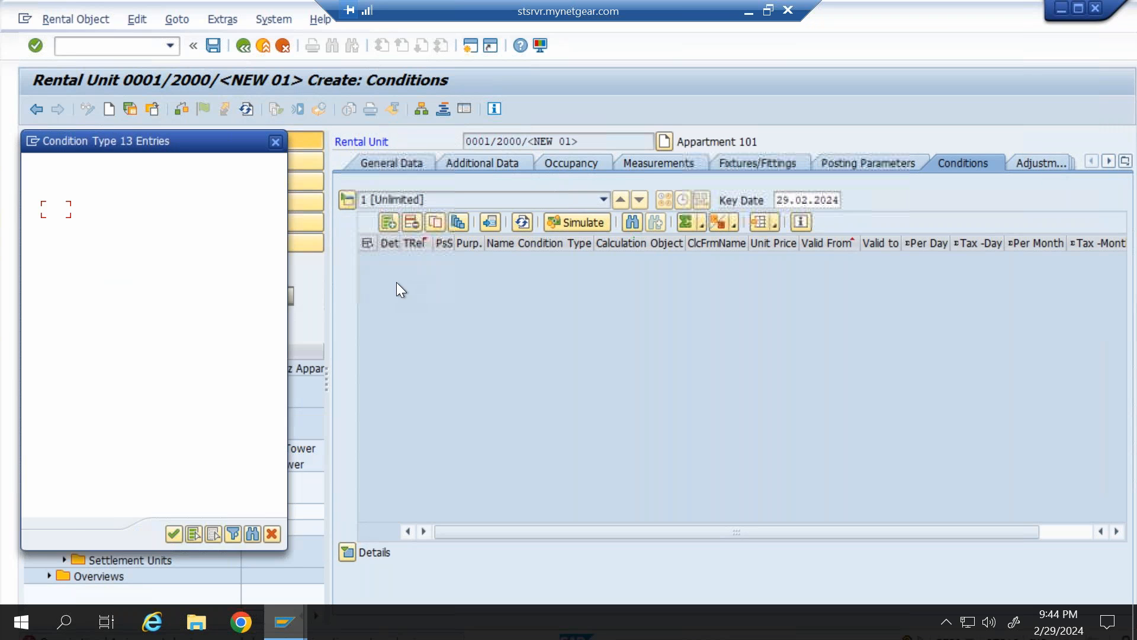
click(38, 208)
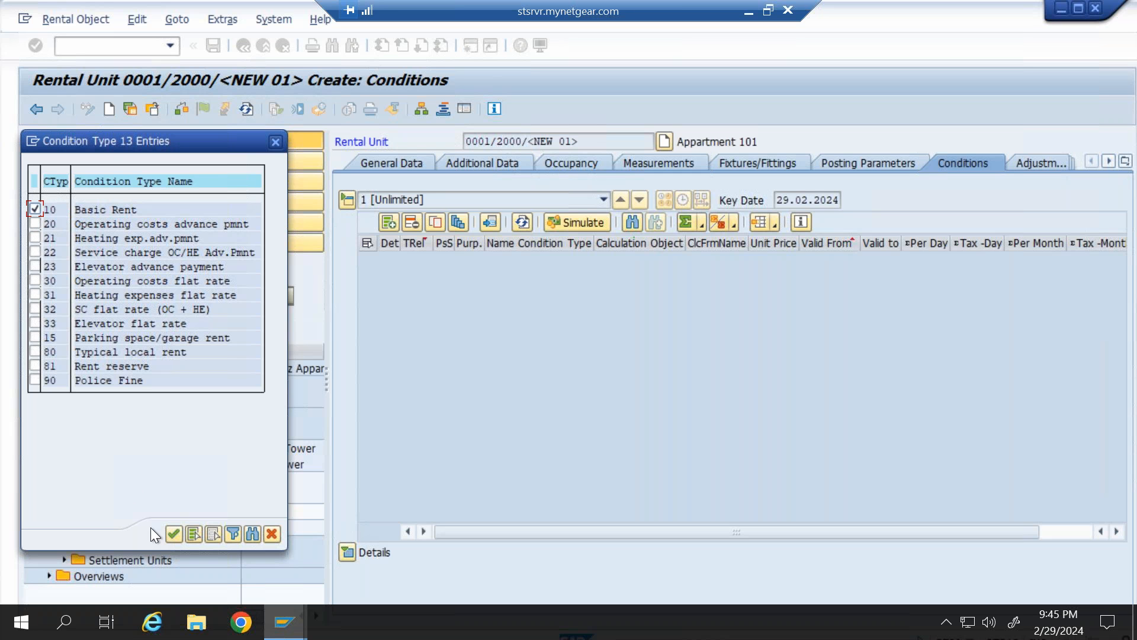
click(170, 532)
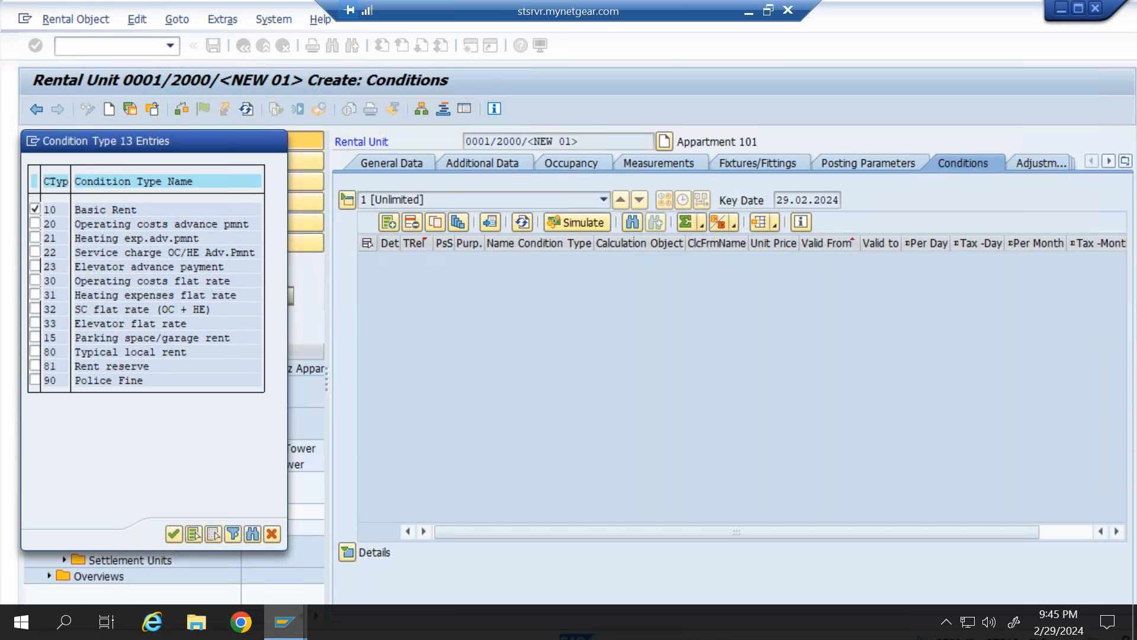
click(536, 513)
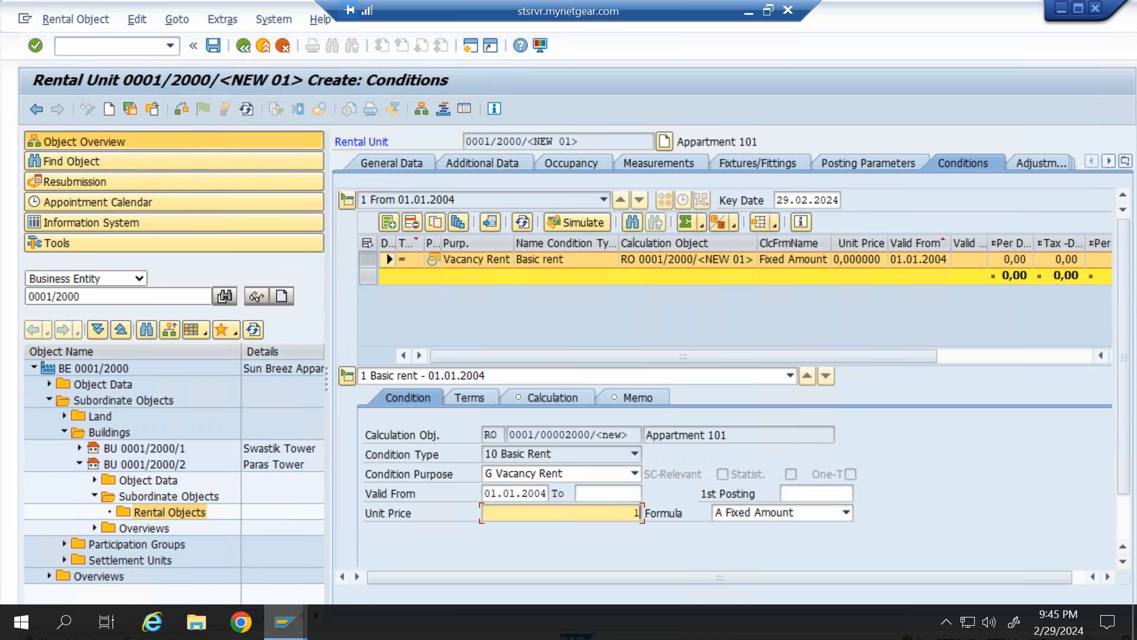
text(1000)
key(Return)
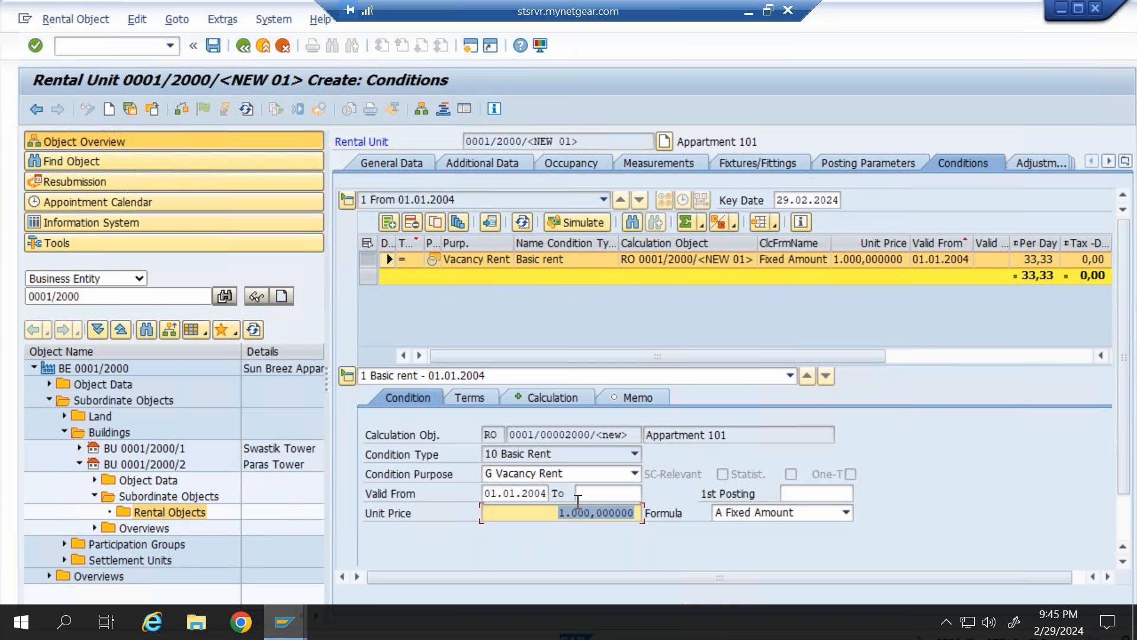
- Review the rental unit's adjustment terms and partners, and try to save the rental unit
click(1050, 164)
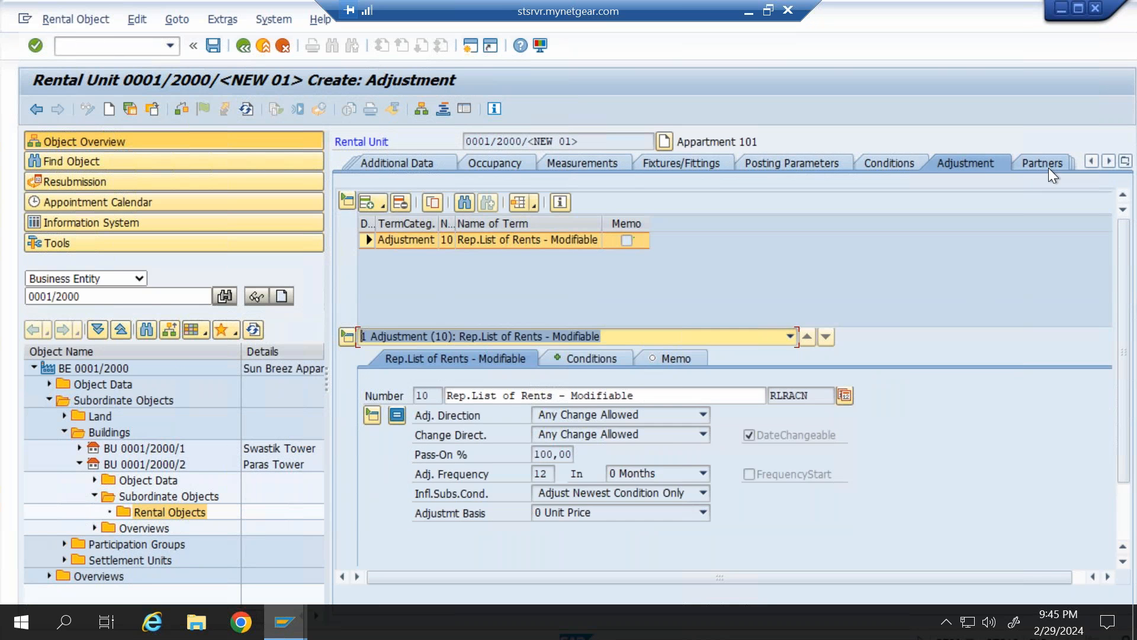
click(1032, 165)
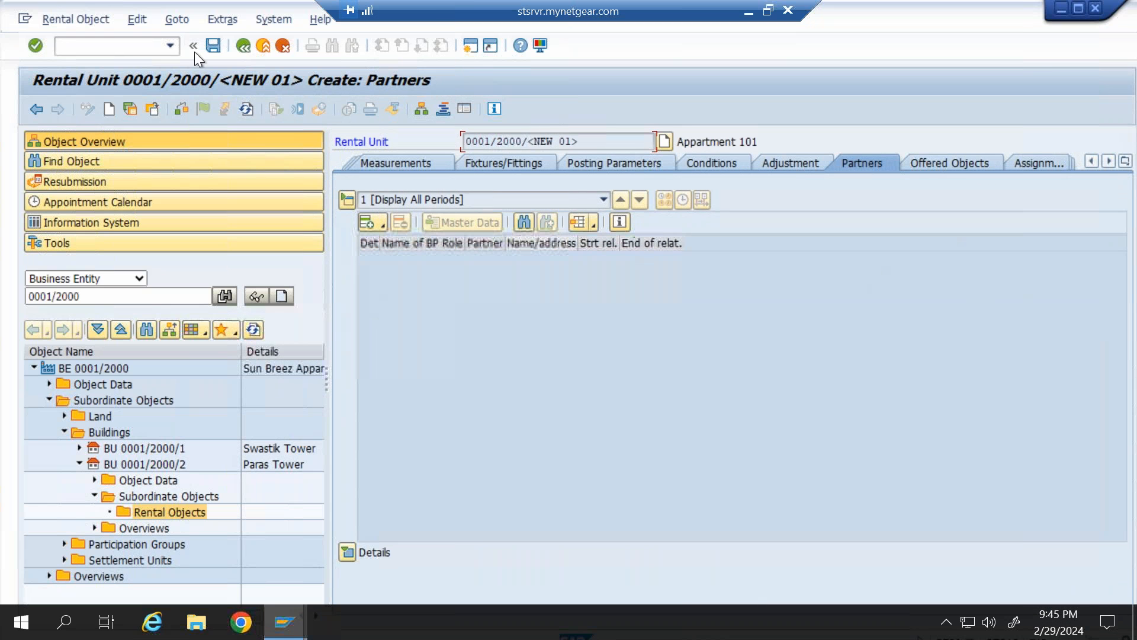
click(214, 47)
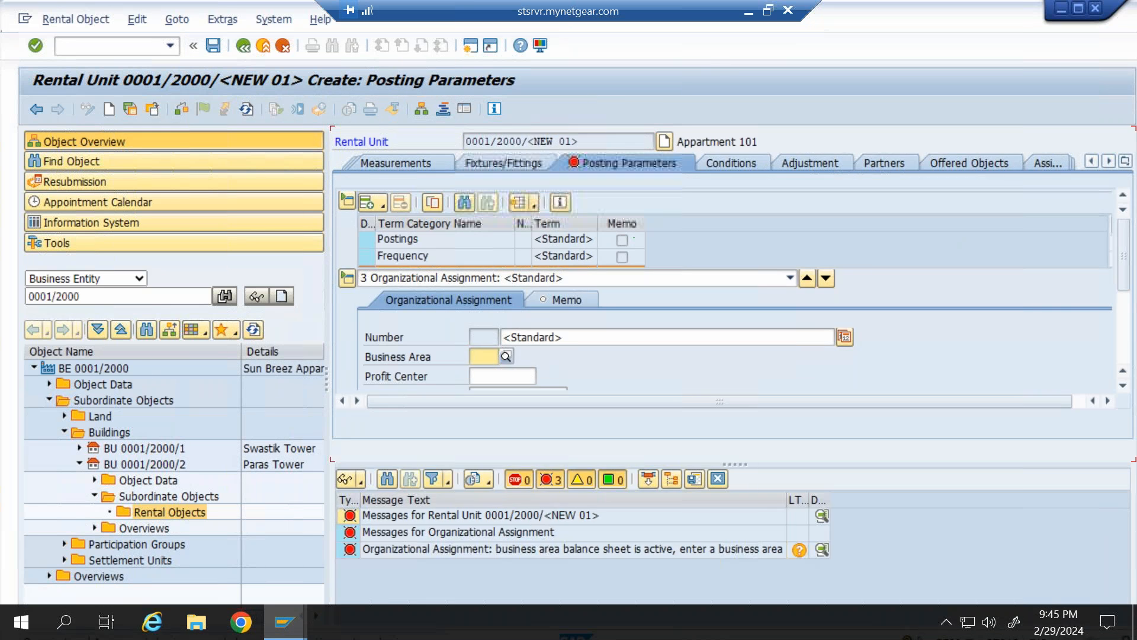
- Assign business area 0001 in the rental unit's Organizational Assignment term and save the rental unit
click(507, 356)
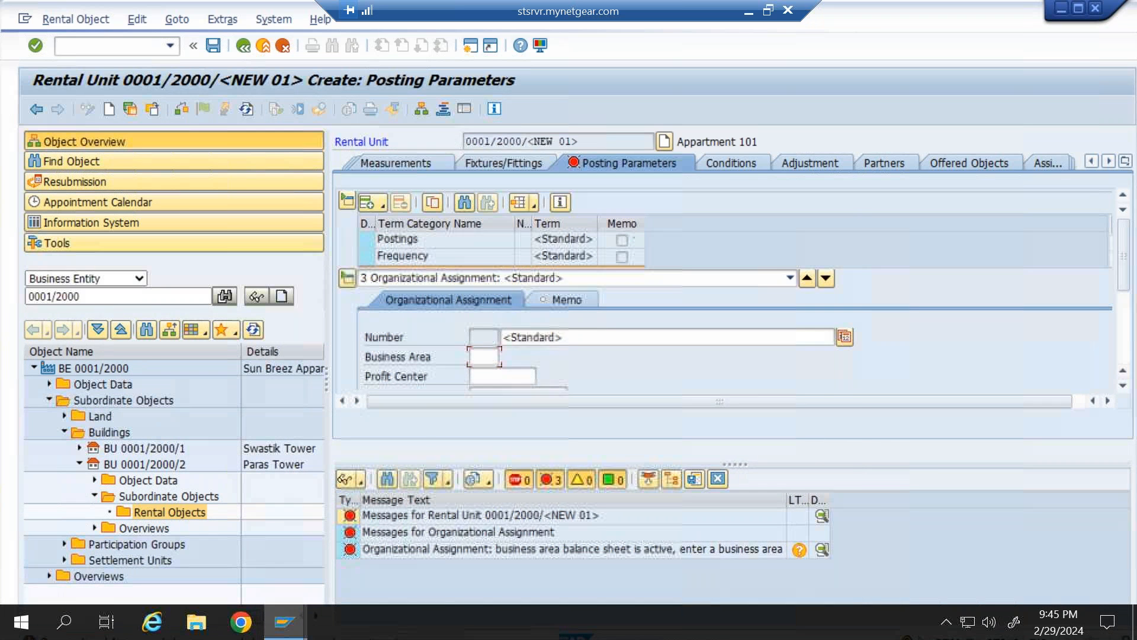
double_click(478, 260)
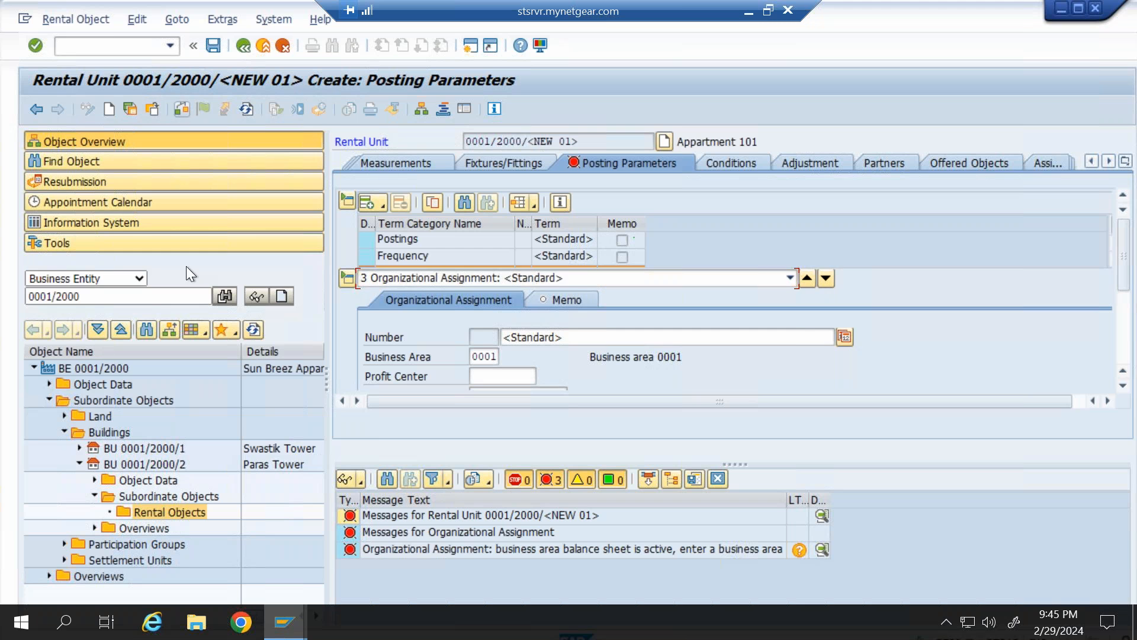
key(Return)
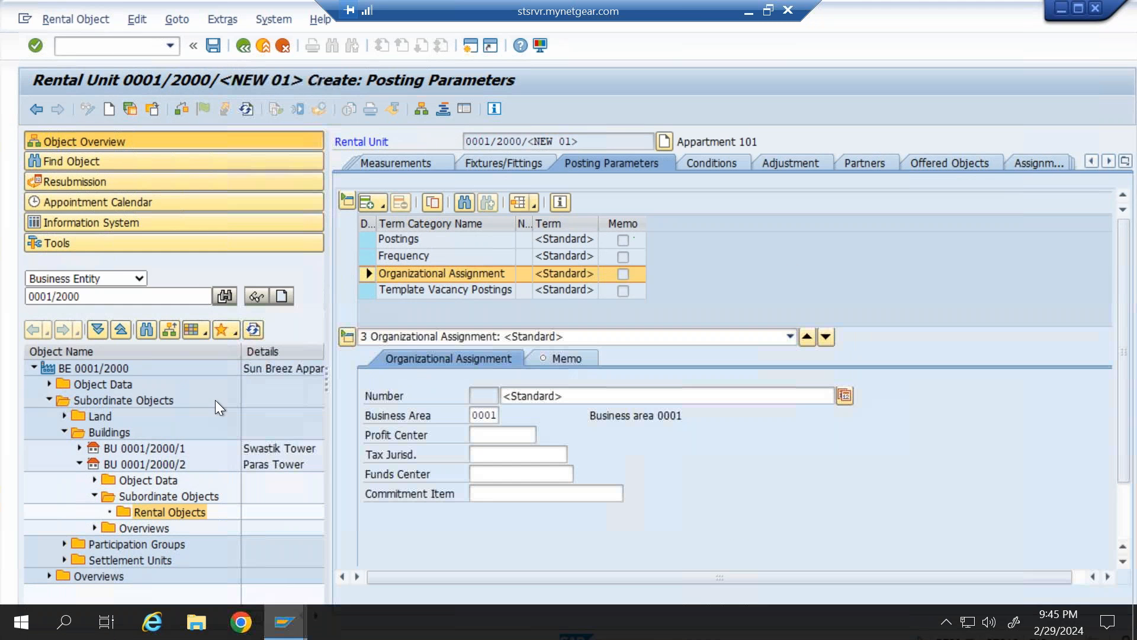
key(ctrl+s)
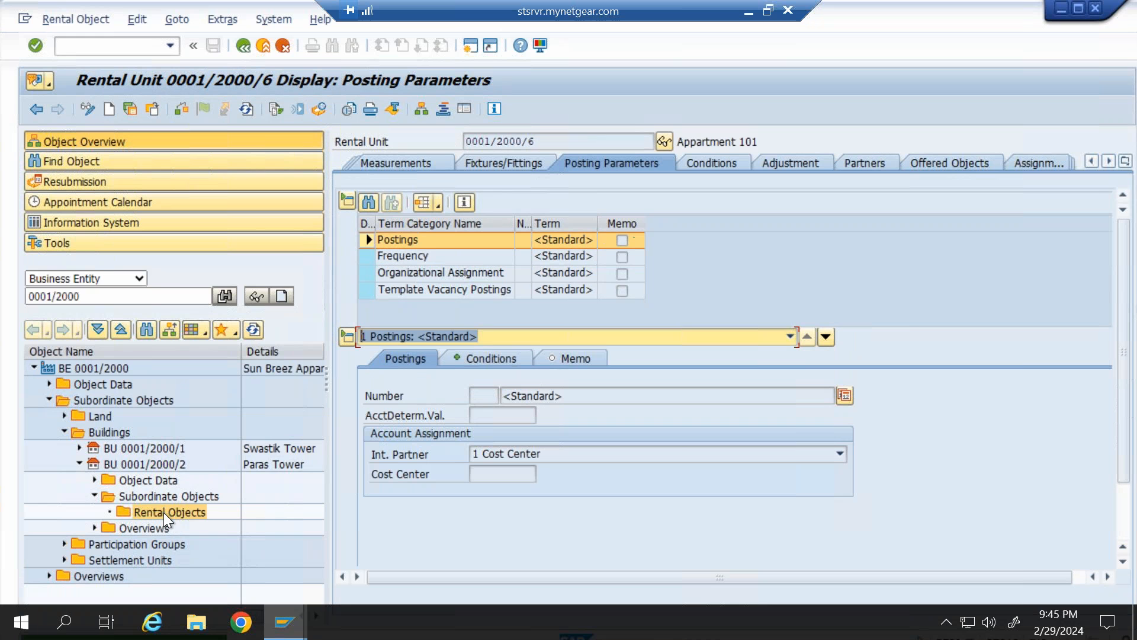
- Refresh the object tree, copy rental unit Appartment 101 as a new unit named Appartment 102, and save it
click(248, 330)
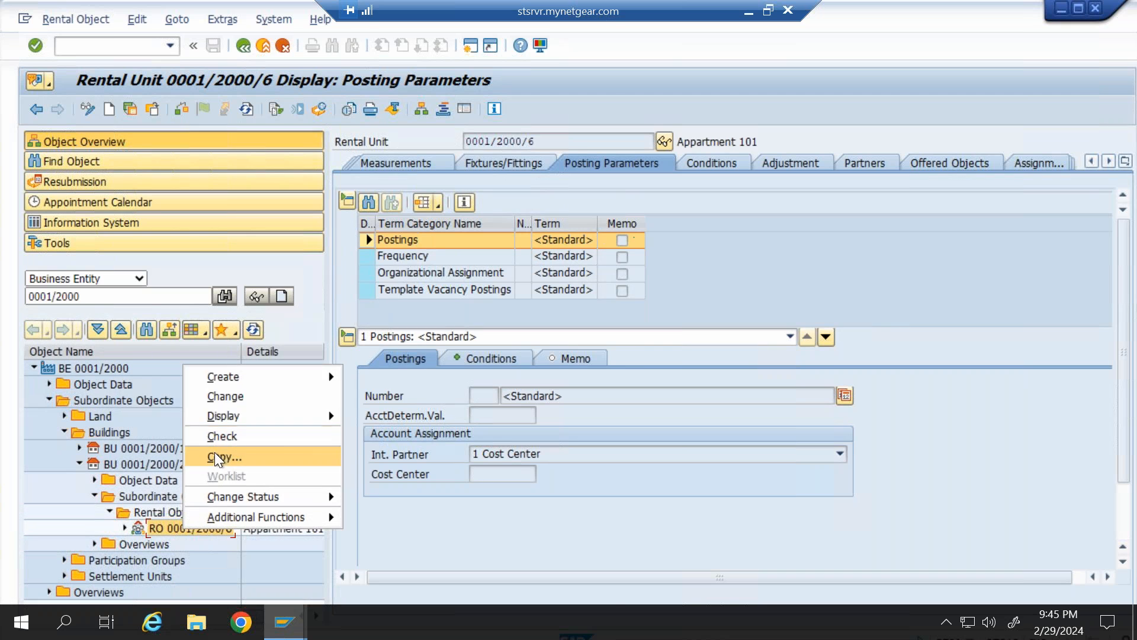
click(215, 455)
click(575, 588)
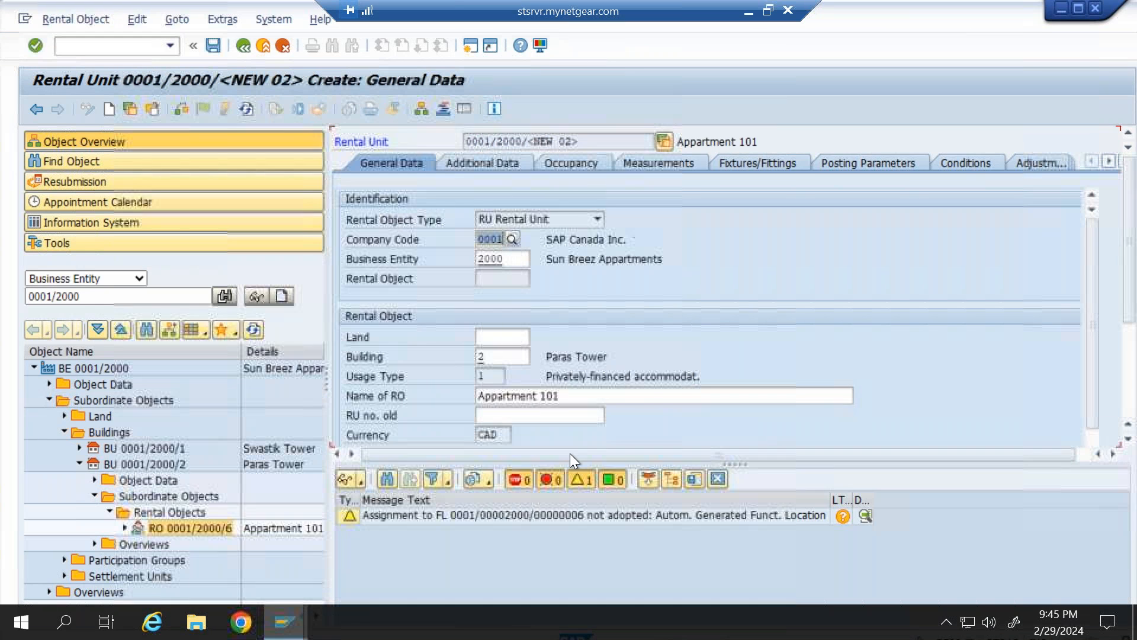
click(602, 392)
key(BackSpace)
text(2)
key(Return)
key(ctrl+s)
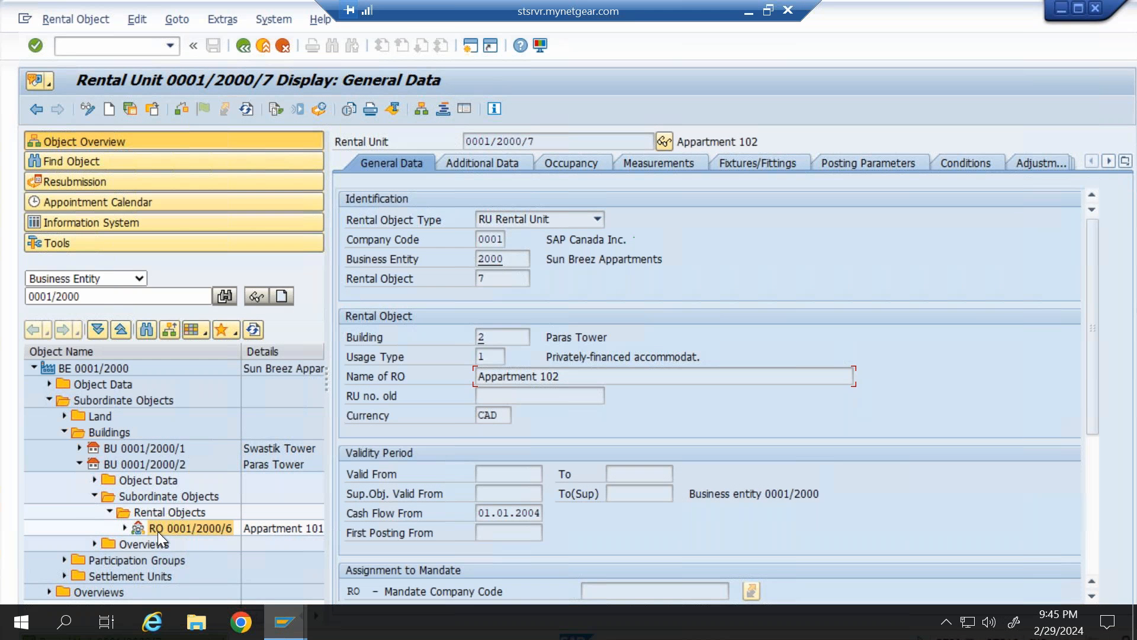
- Copy rental unit Appartment 101 again as a new unit named Appartment 103 and save it
right_click(159, 525)
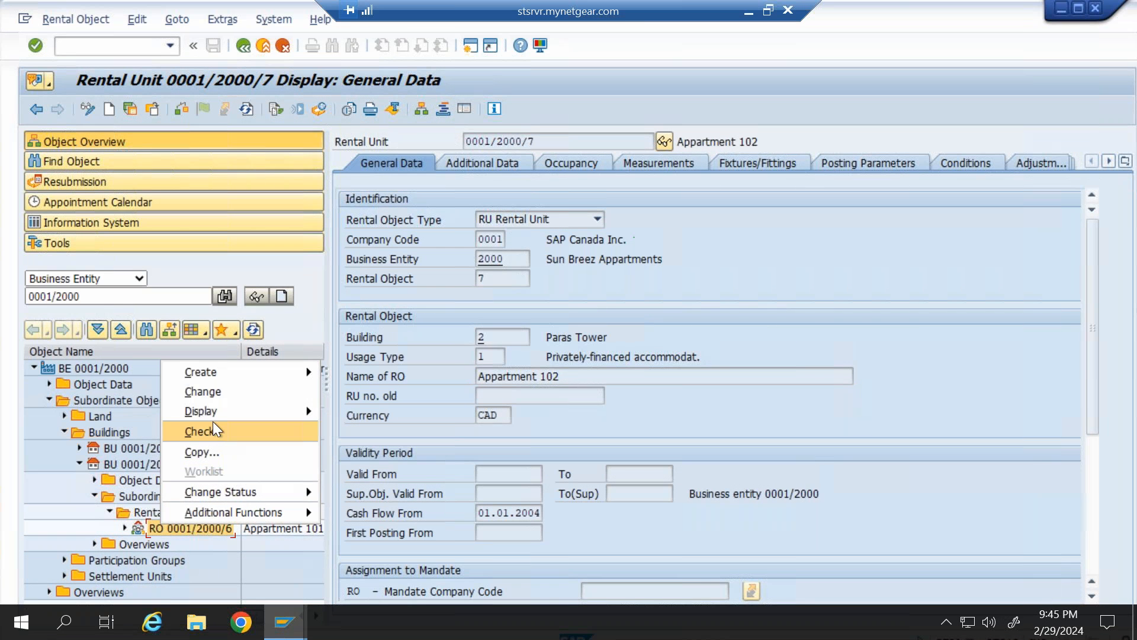
click(207, 454)
click(575, 588)
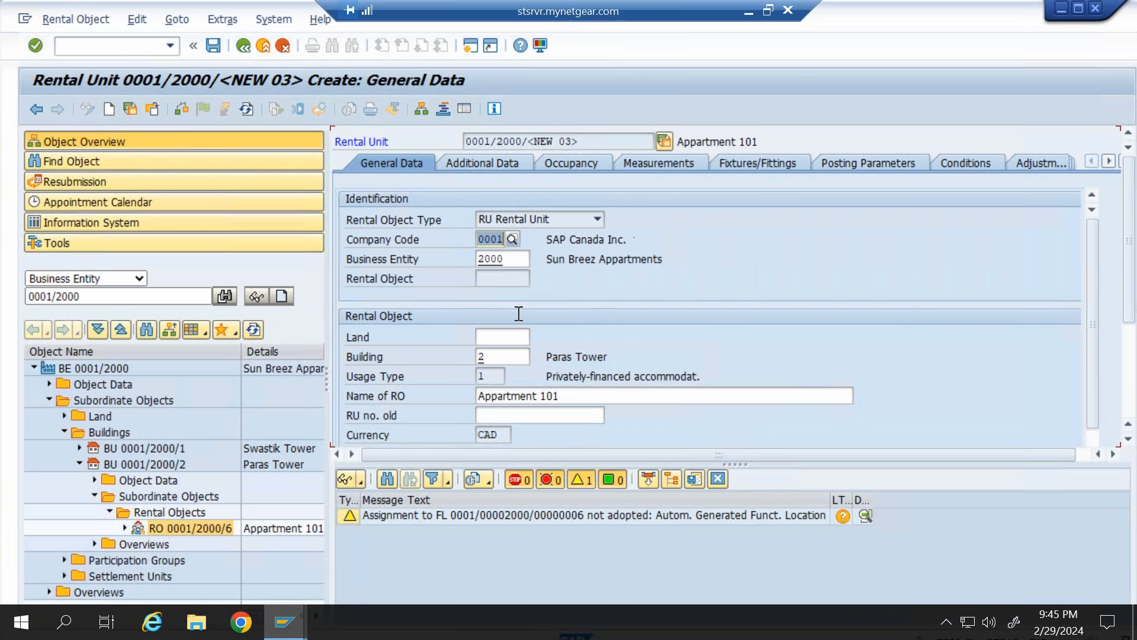
click(562, 397)
key(BackSpace)
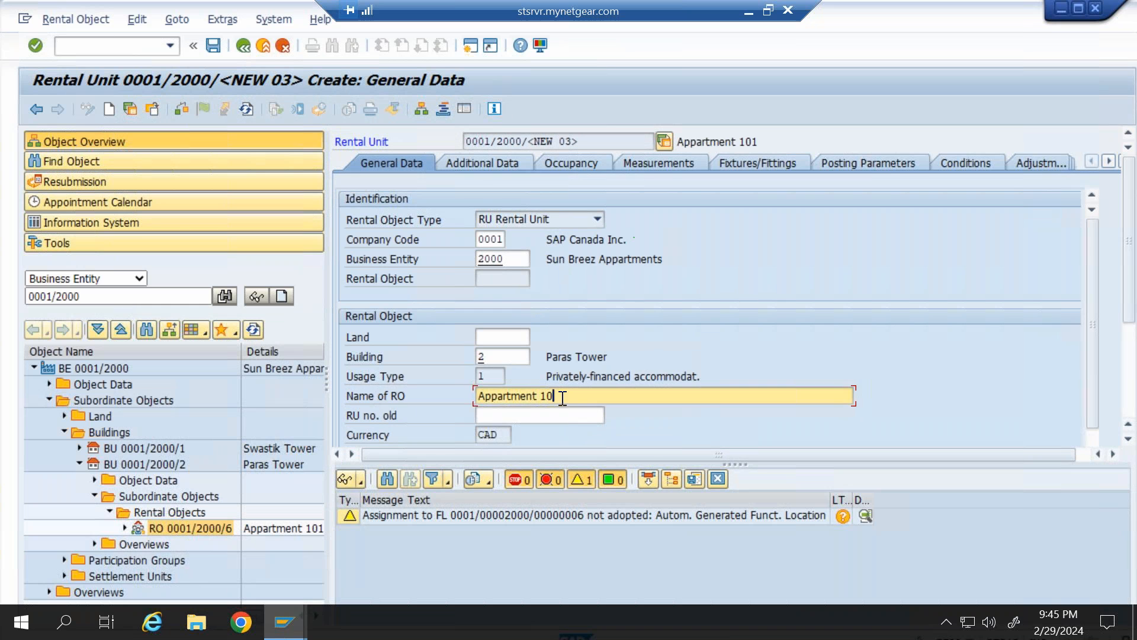
text(3)
key(Return)
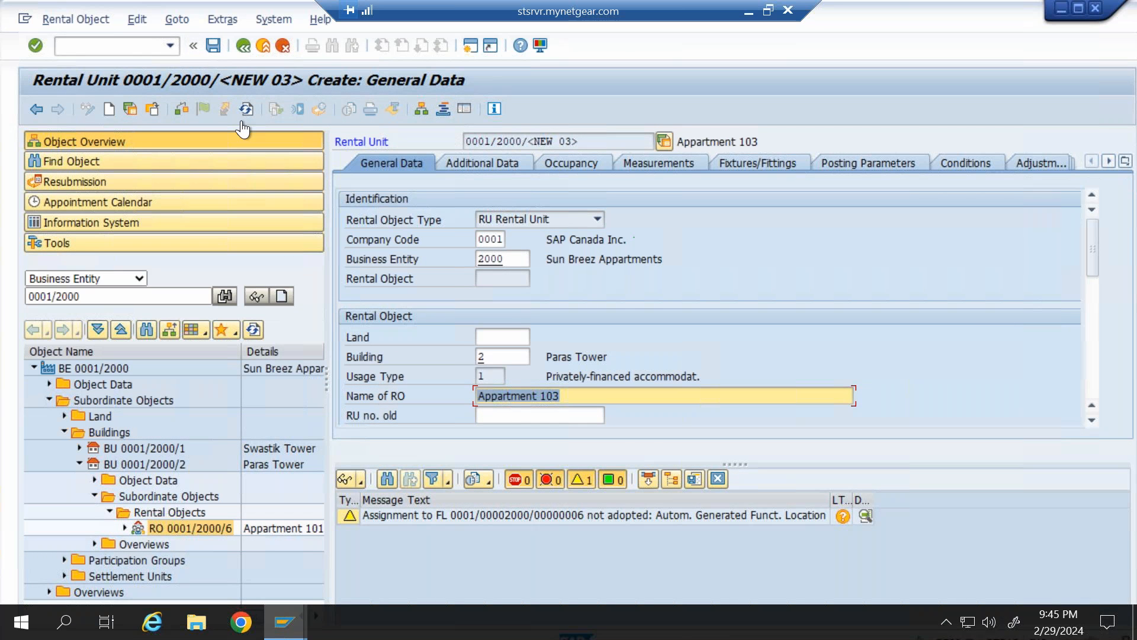
click(213, 45)
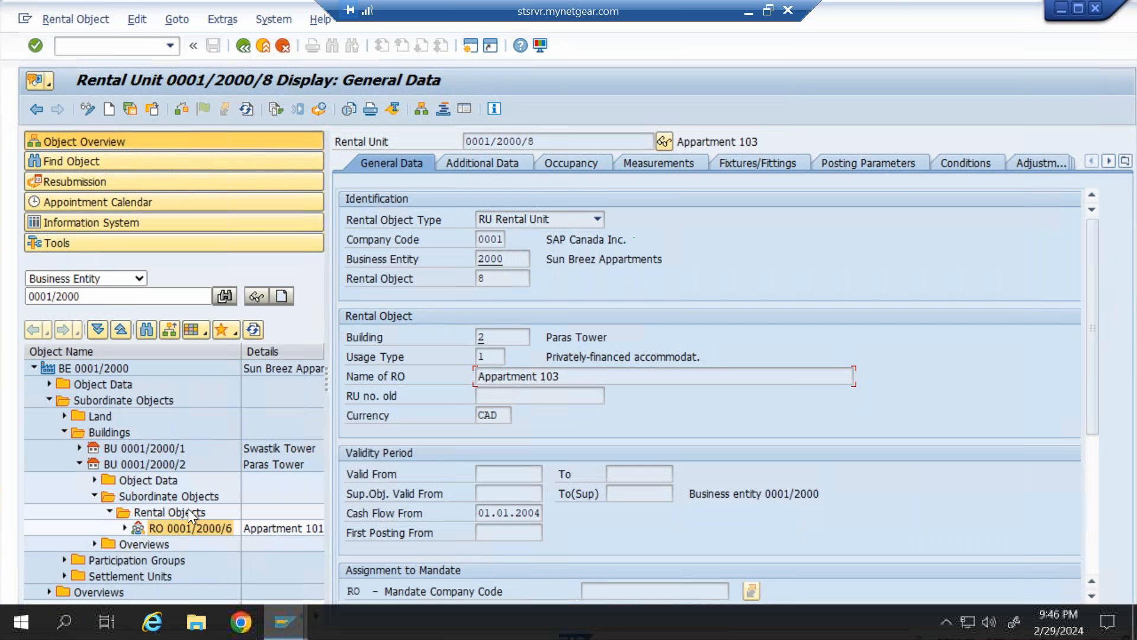
- Refresh the object tree to update the rental objects under Paras Tower, keeping rental unit 0001/2000/6 collapsed
click(124, 527)
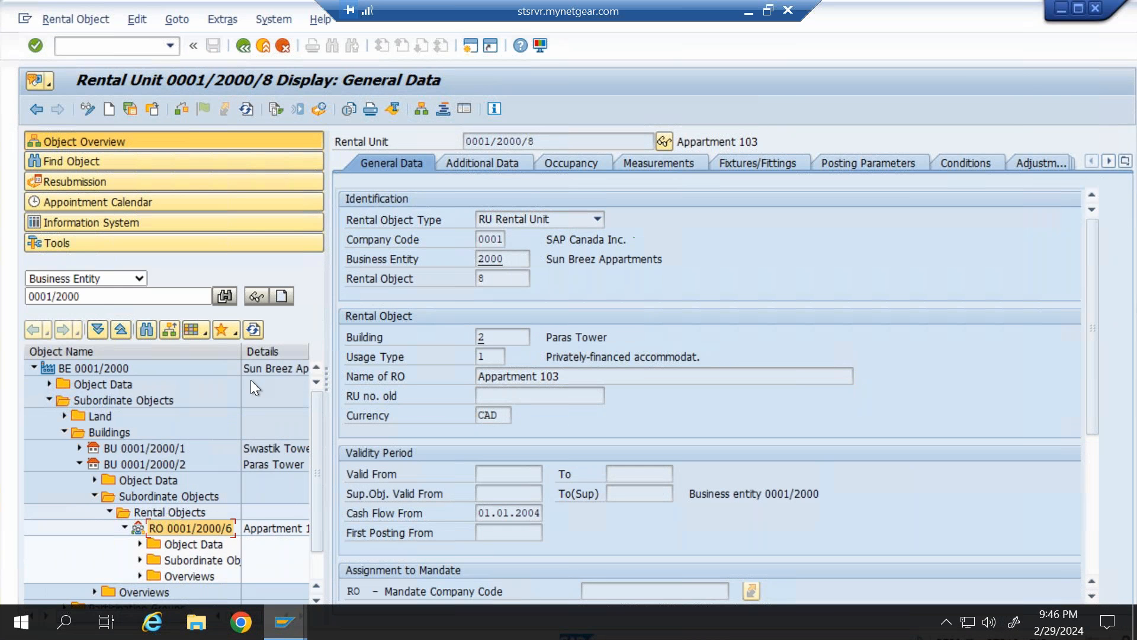
click(253, 329)
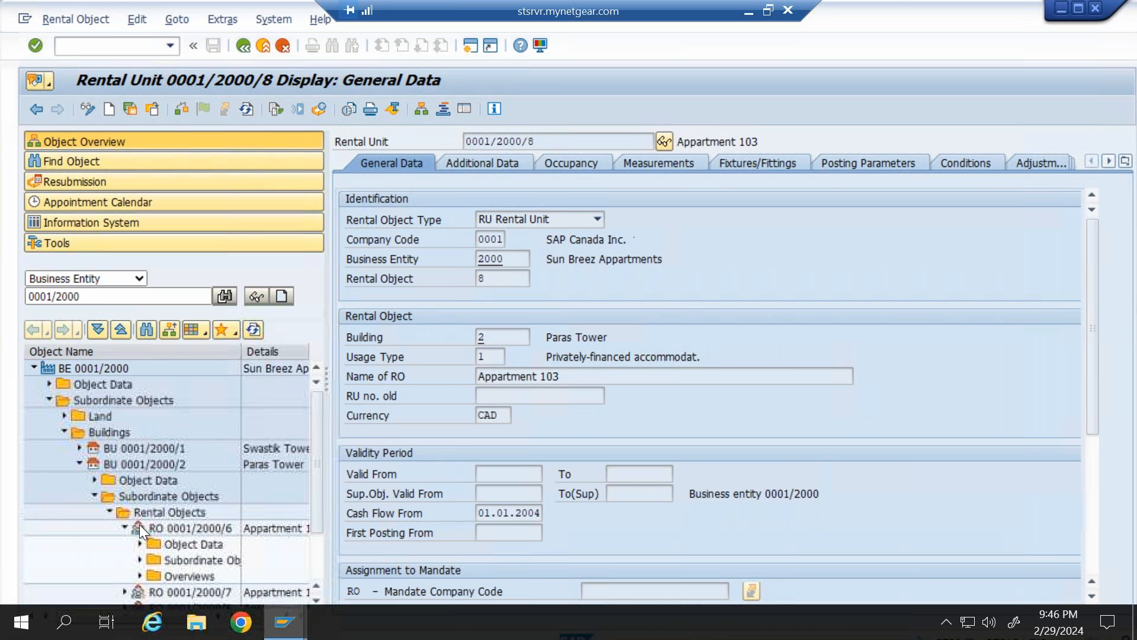
click(124, 527)
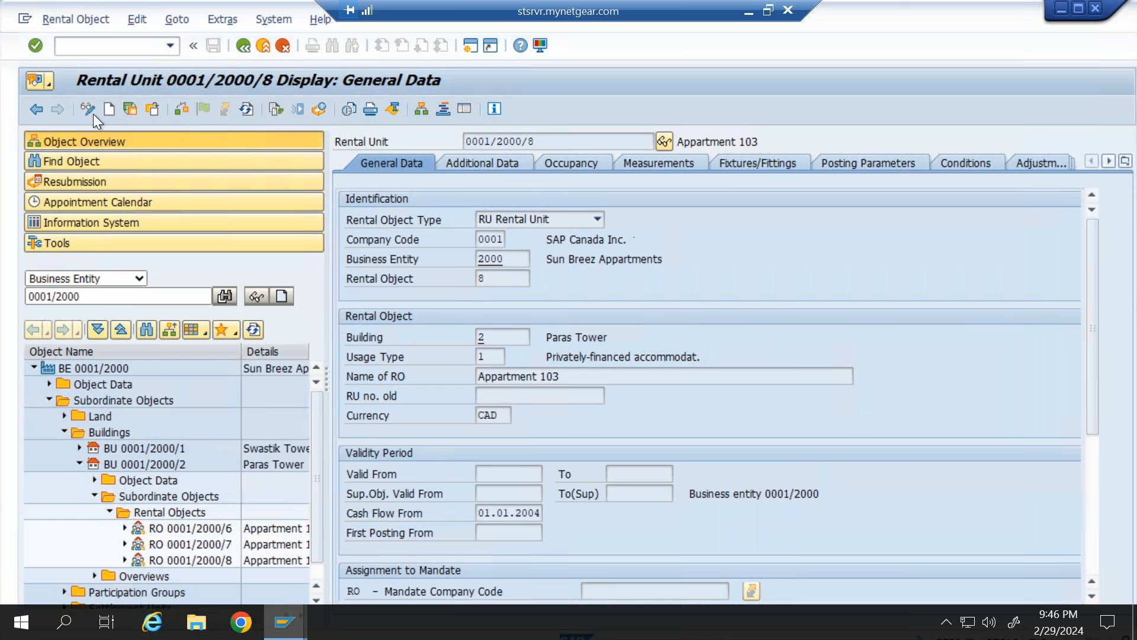
- Set the floor area of rental unit 0001/2000/6, Appartment 101, to 400 M2 and save the change
click(205, 526)
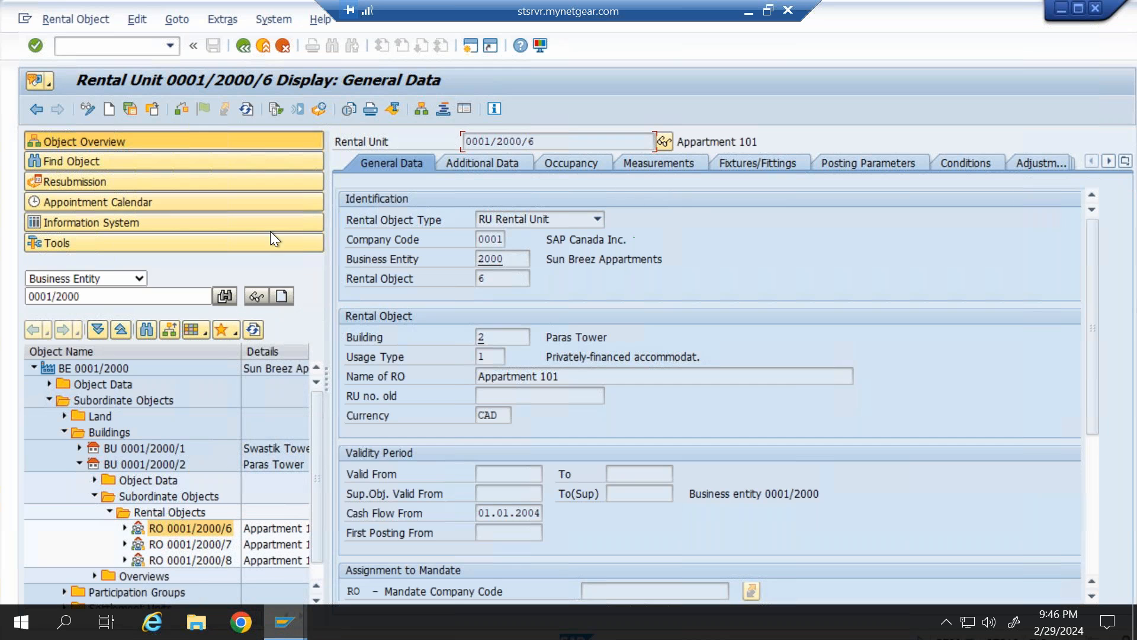
click(84, 105)
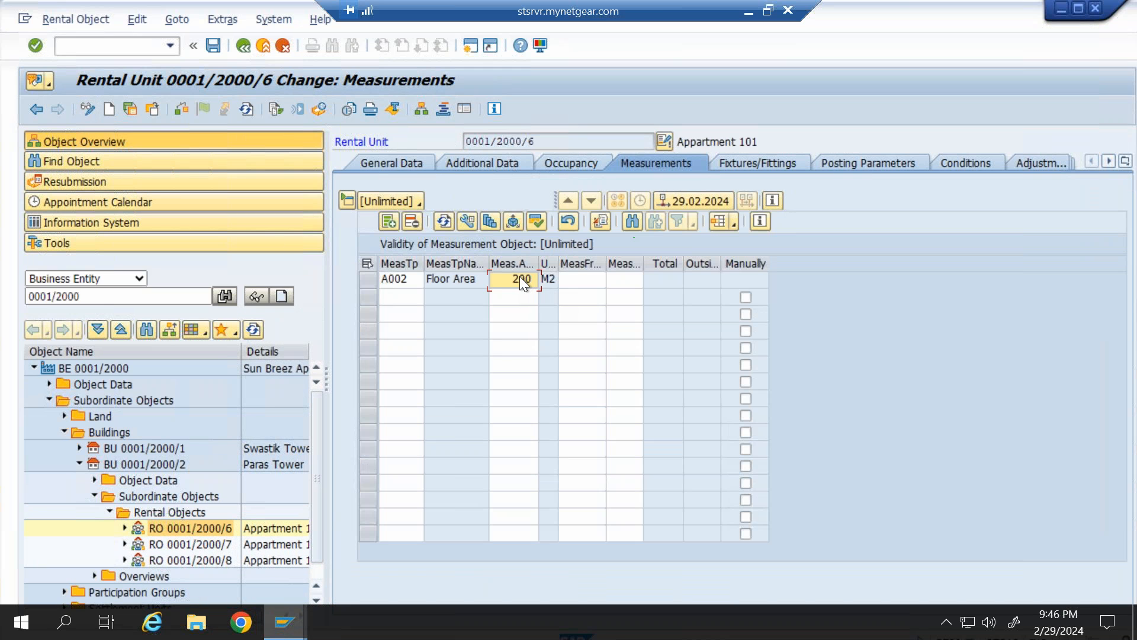
click(213, 544)
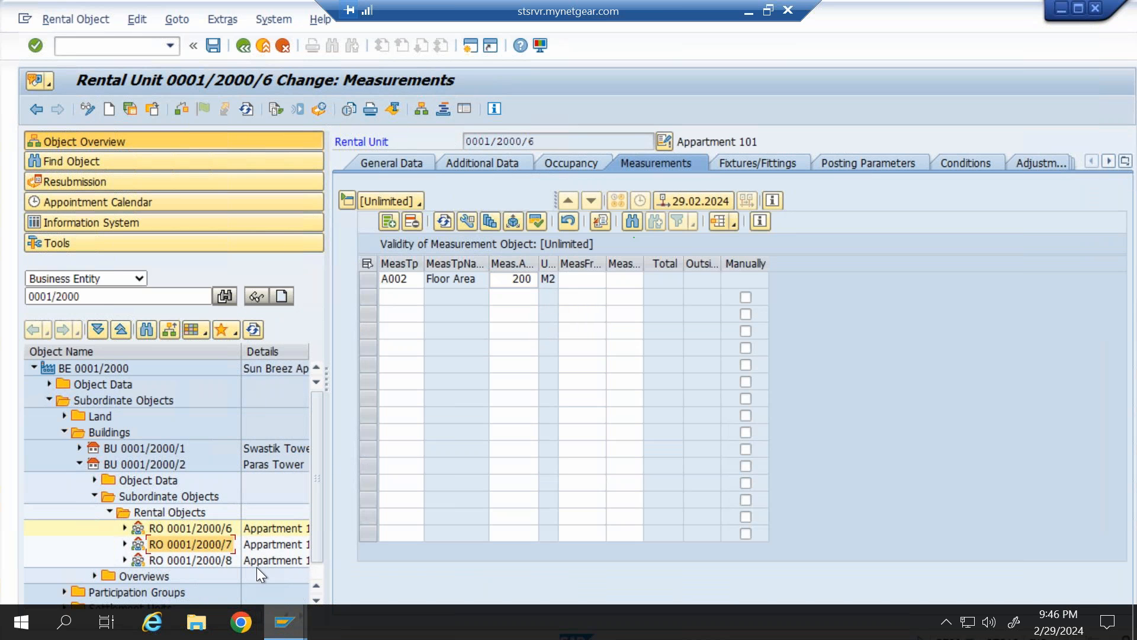
double_click(210, 543)
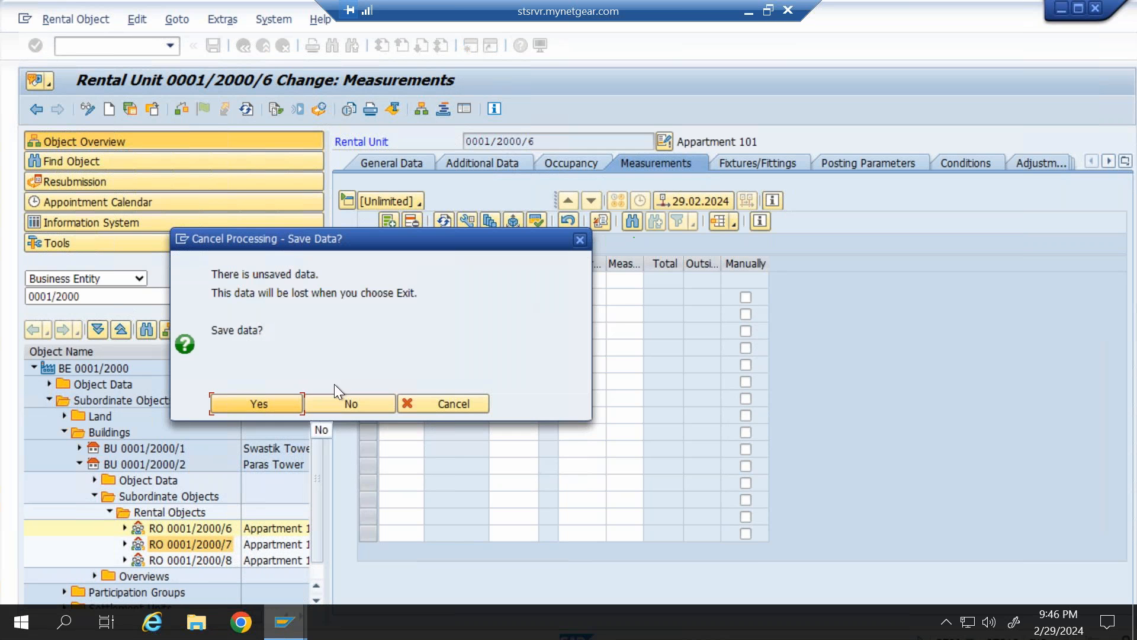
click(441, 404)
click(504, 283)
key(BackSpace)
text(400)
key(Return)
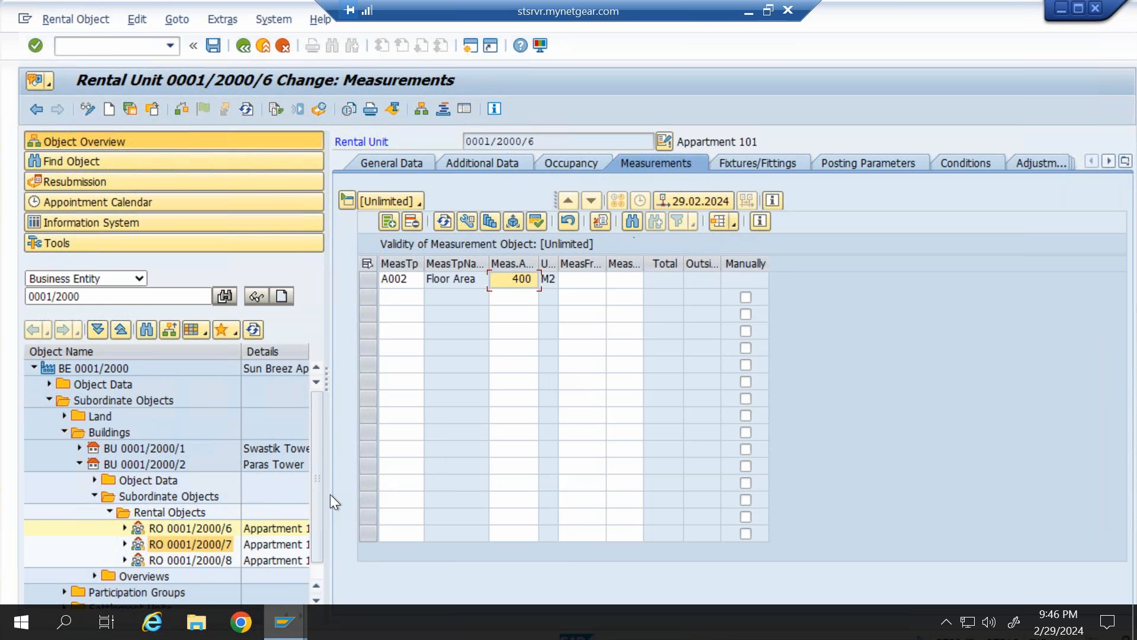
click(214, 557)
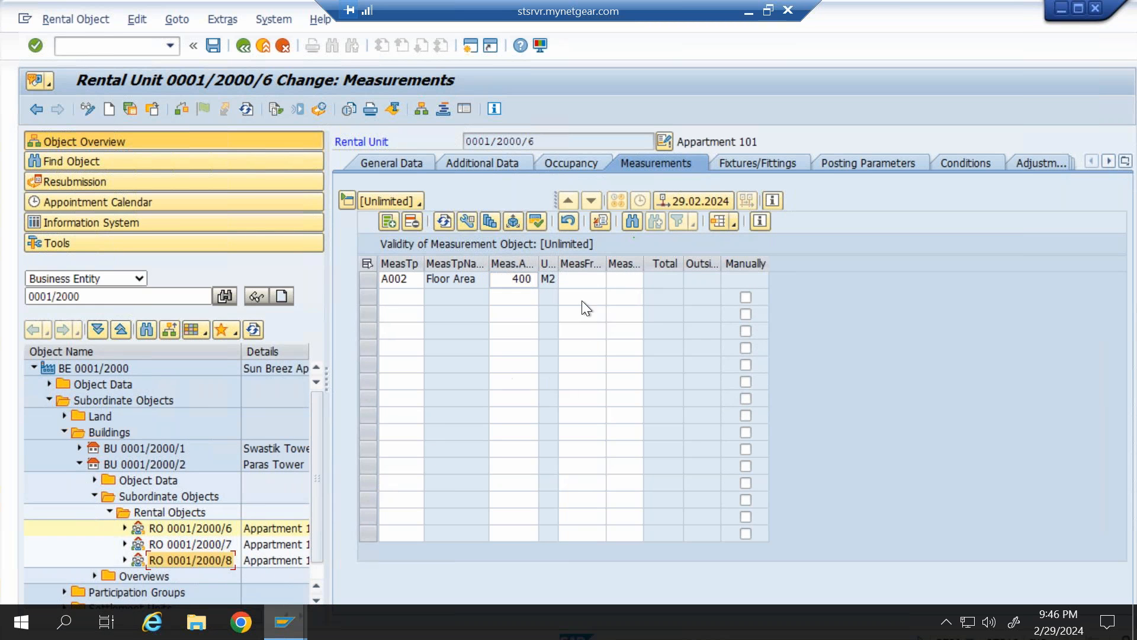
double_click(208, 556)
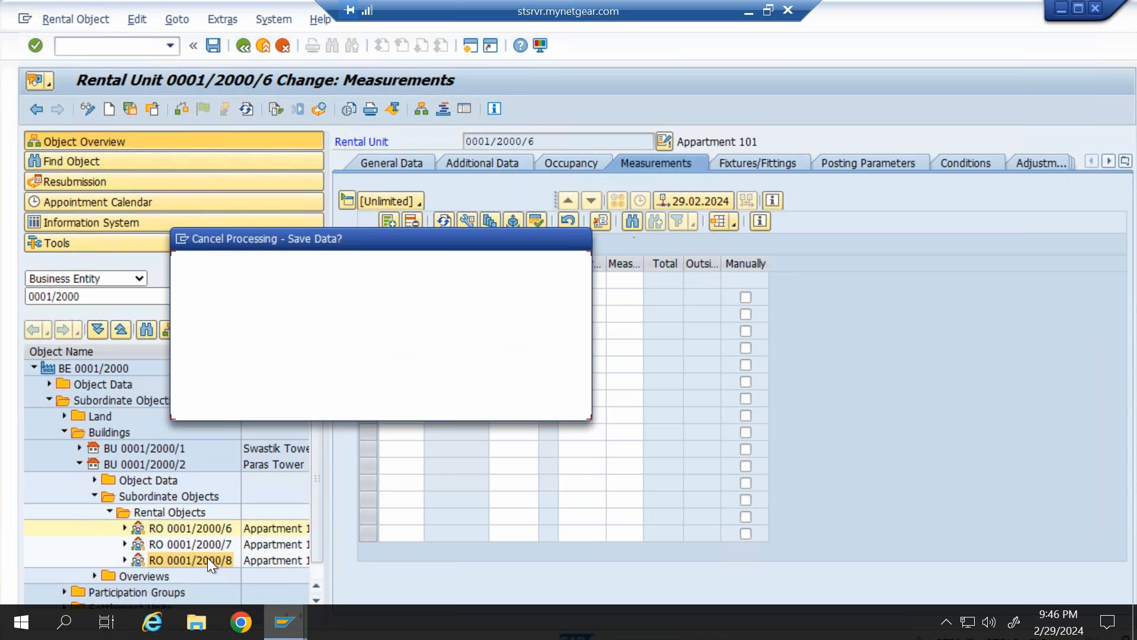
click(258, 404)
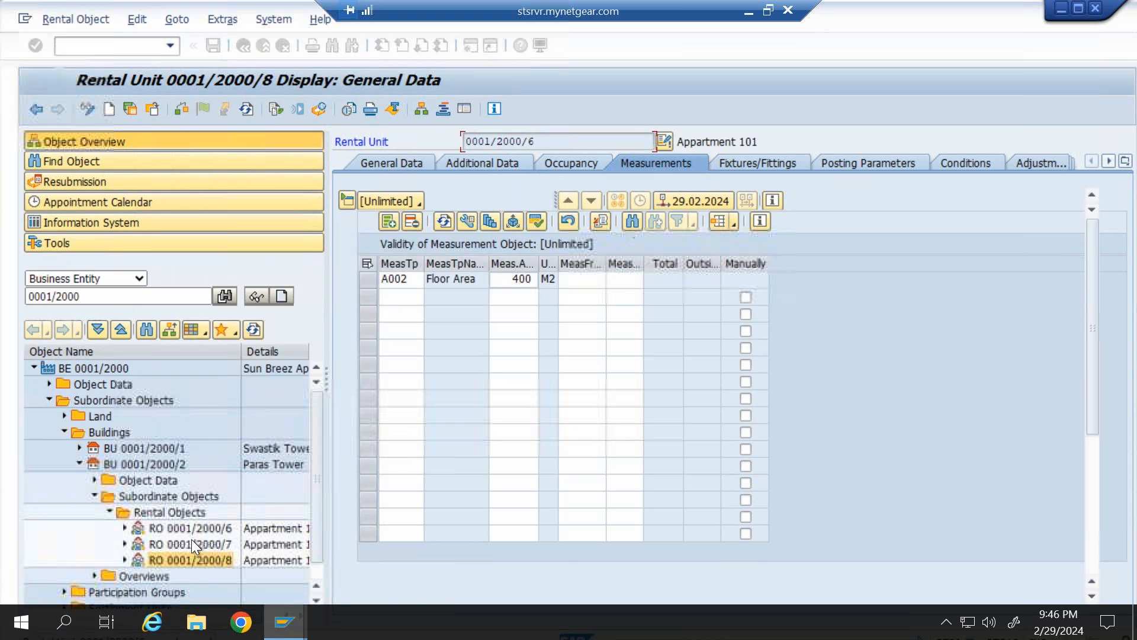
- Reopen Appartment 101's measurements for editing, set the floor area to 100 M2 and save the rental unit
double_click(183, 531)
click(646, 164)
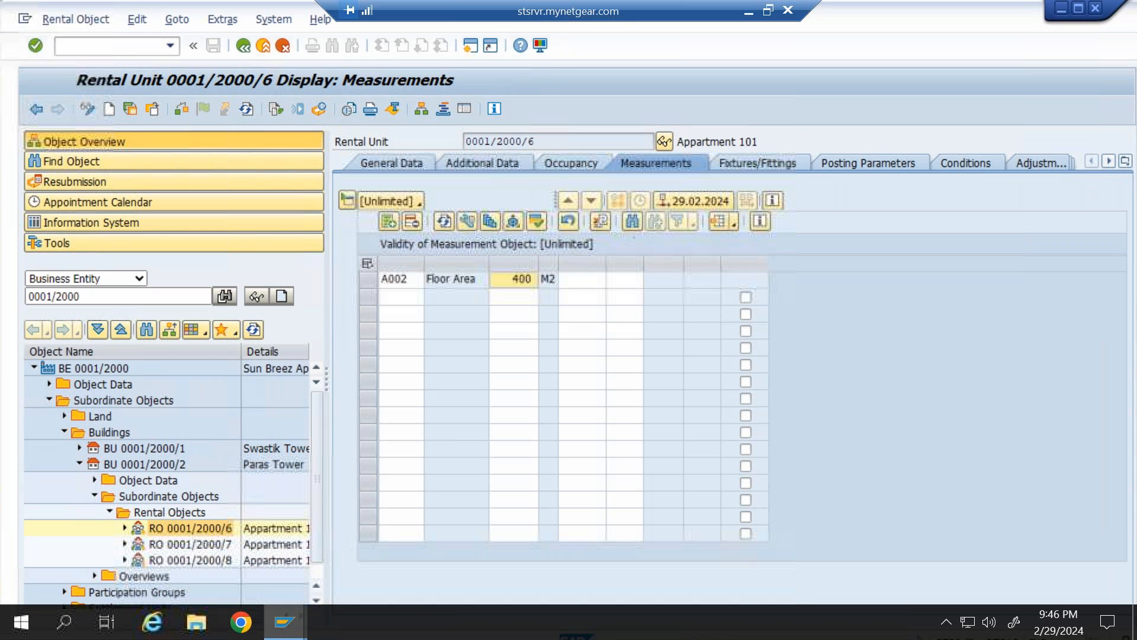
key(Delete)
key(Delete)
key(Delete)
key(Delete)
text(100)
key(ctrl+s)
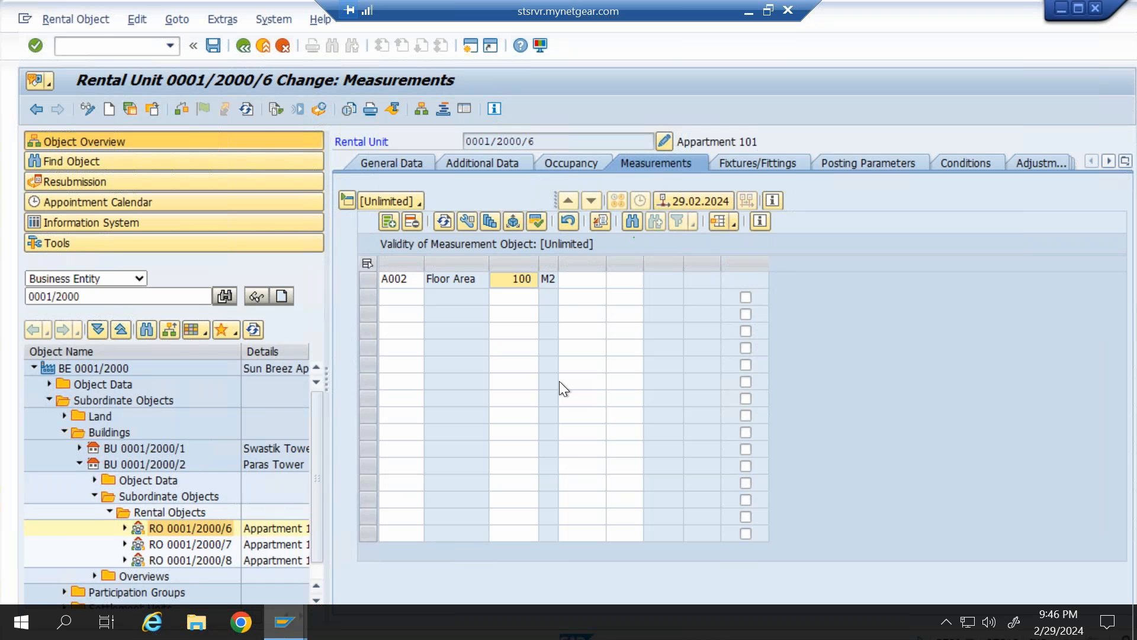
- Open Appartment 102's measurements for editing, and set Appartment 103's floor area to 600 M2 and save it
click(210, 549)
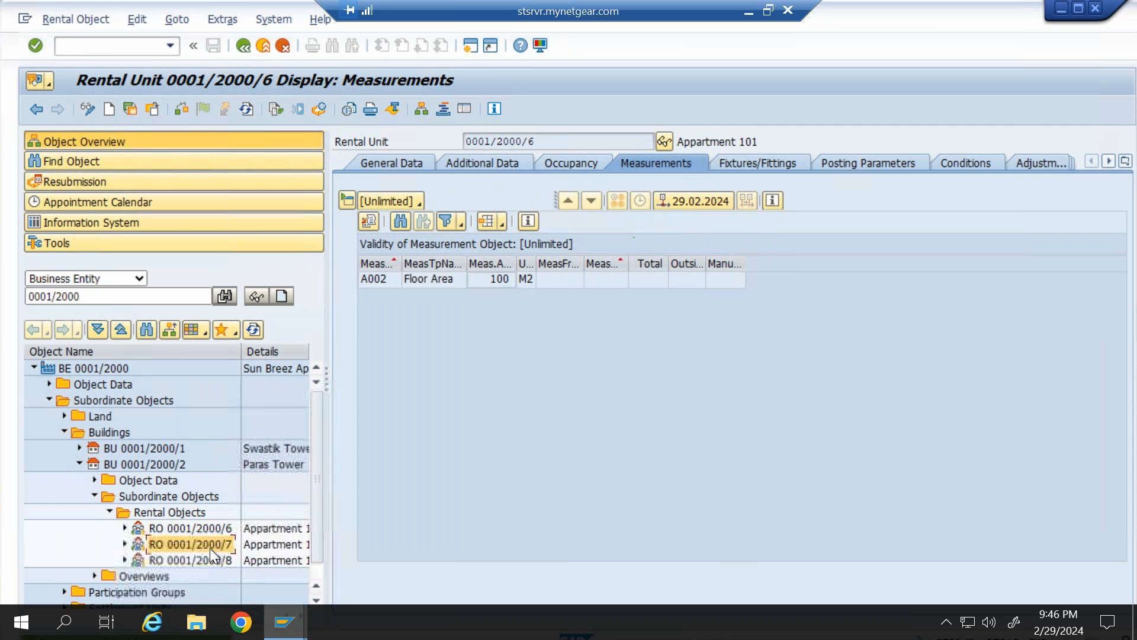
click(89, 110)
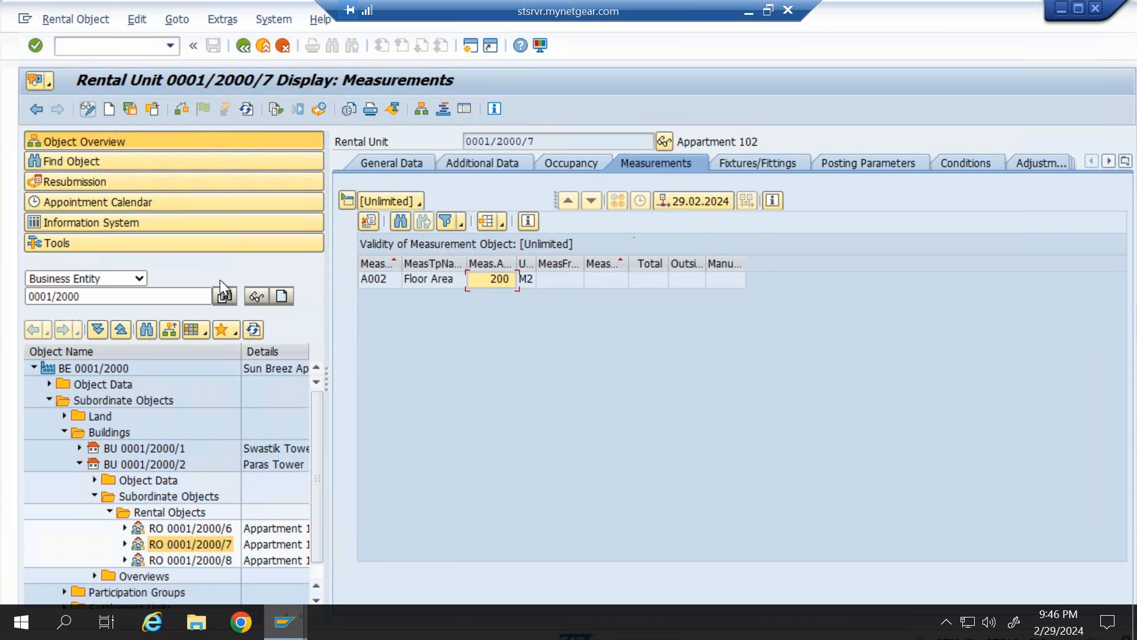
click(210, 562)
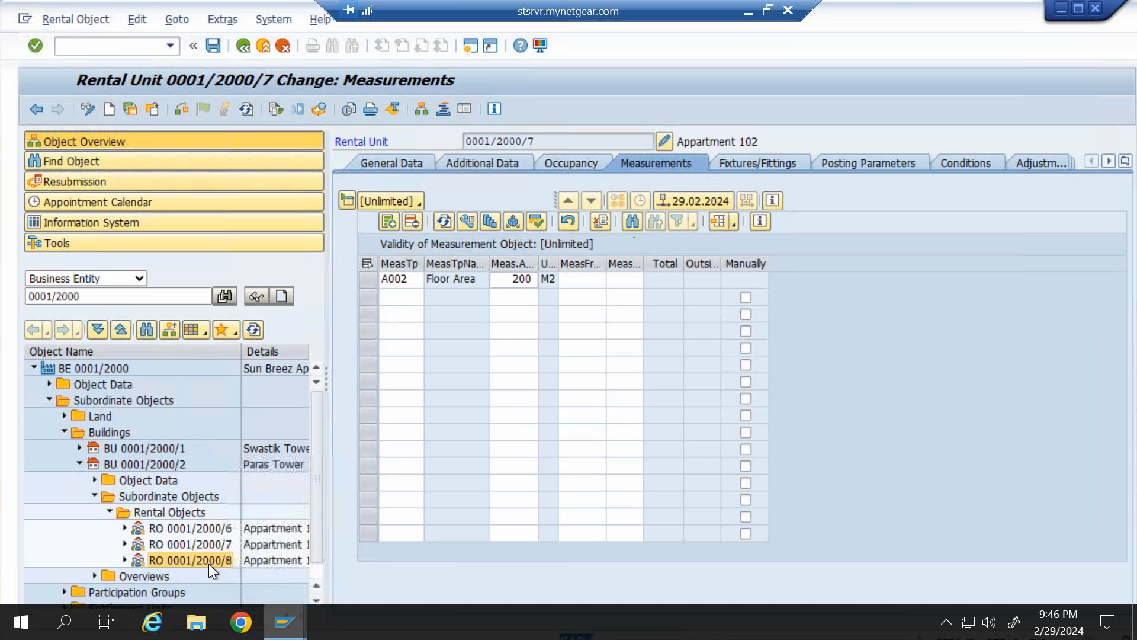
click(90, 109)
click(94, 112)
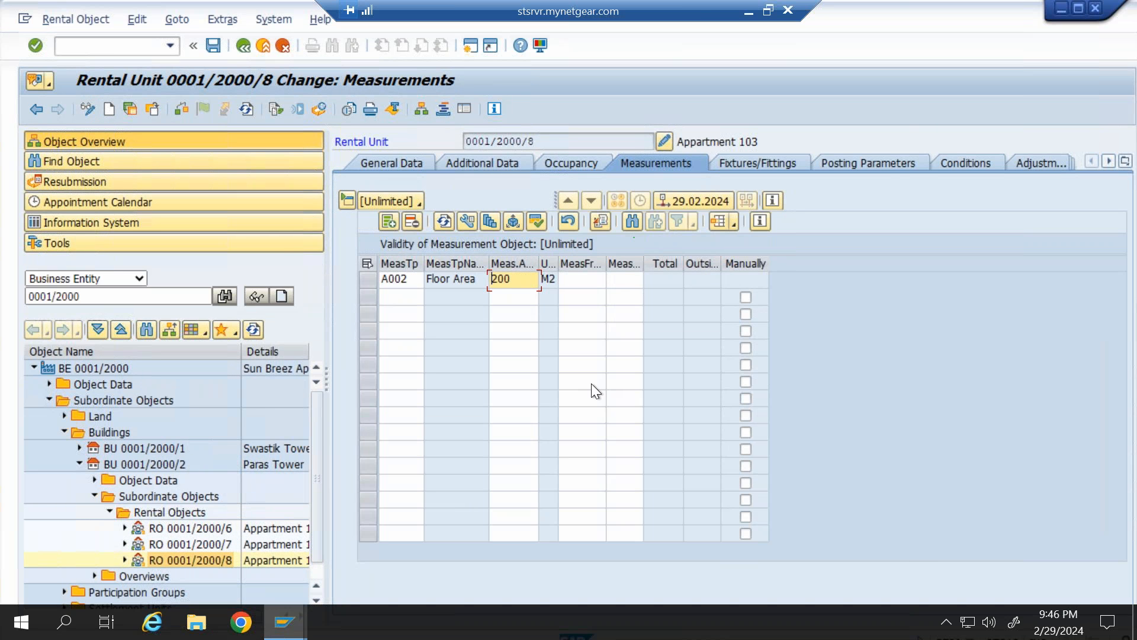
key(BackSpace)
key(BackSpace)
key(BackSpace)
text(600)
key(Return)
click(214, 45)
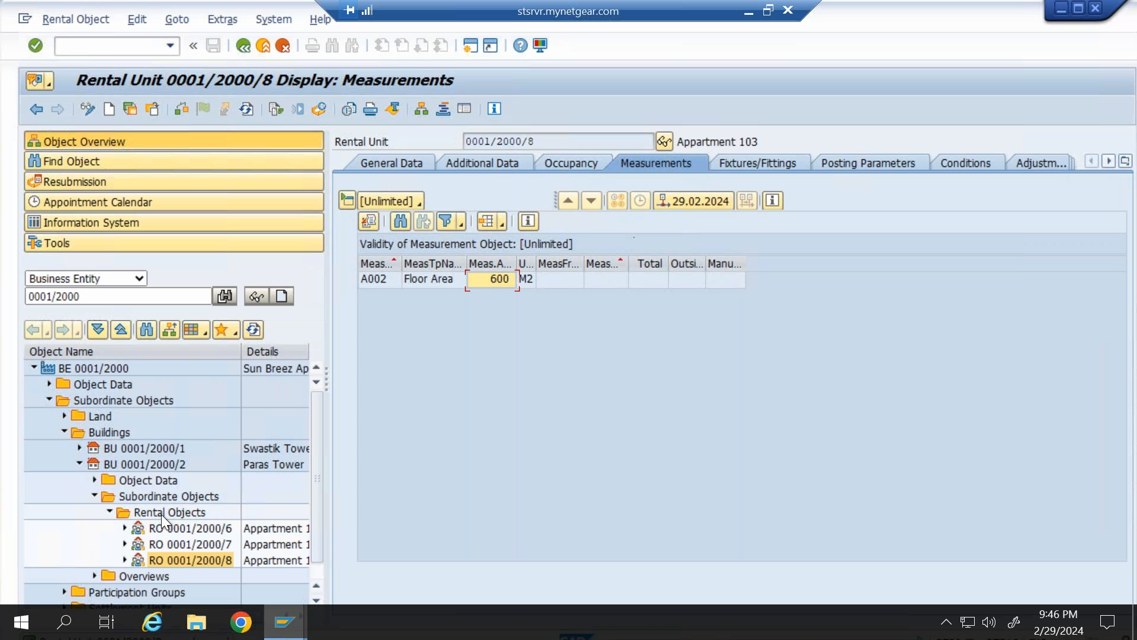
- Open a second SAP session and expand the Accounting area of the SAP Easy Access tree
click(463, 49)
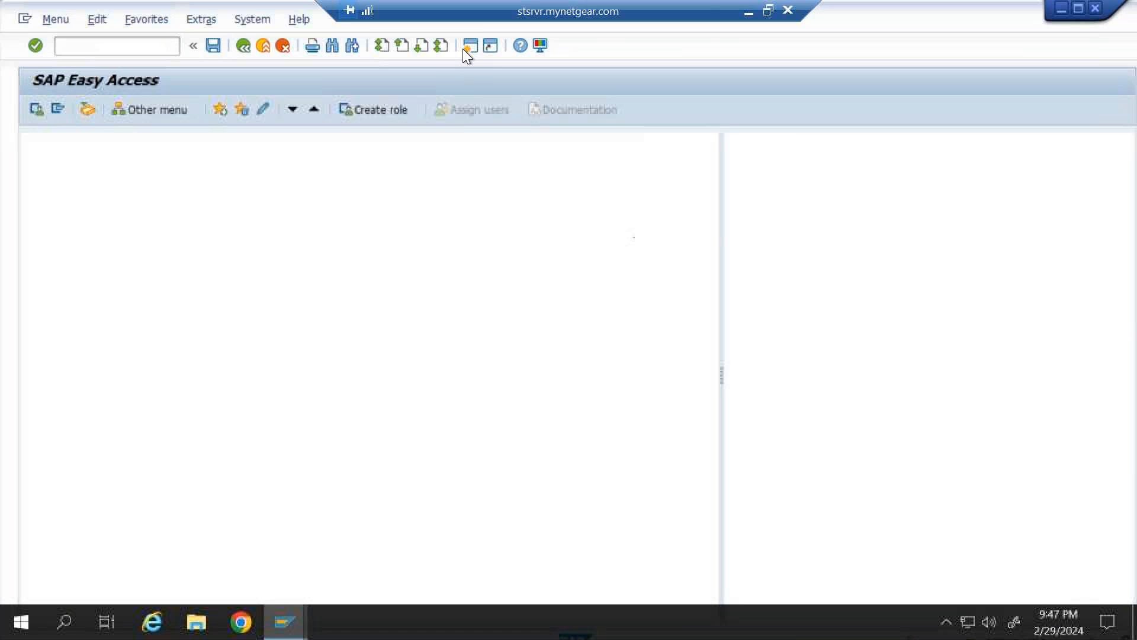
click(32, 140)
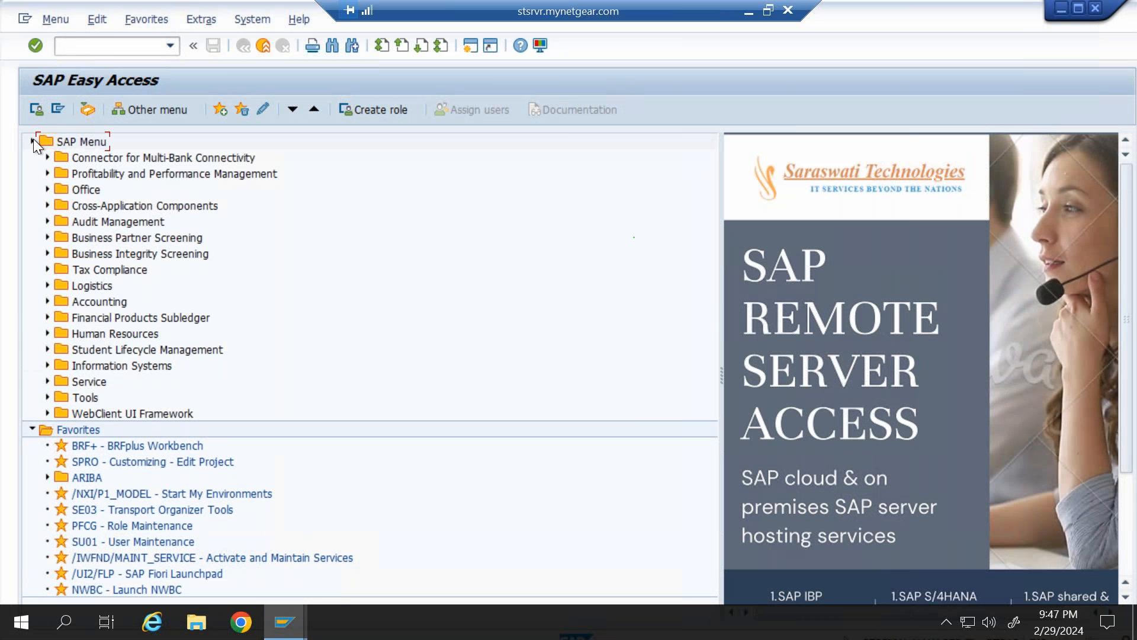
click(32, 140)
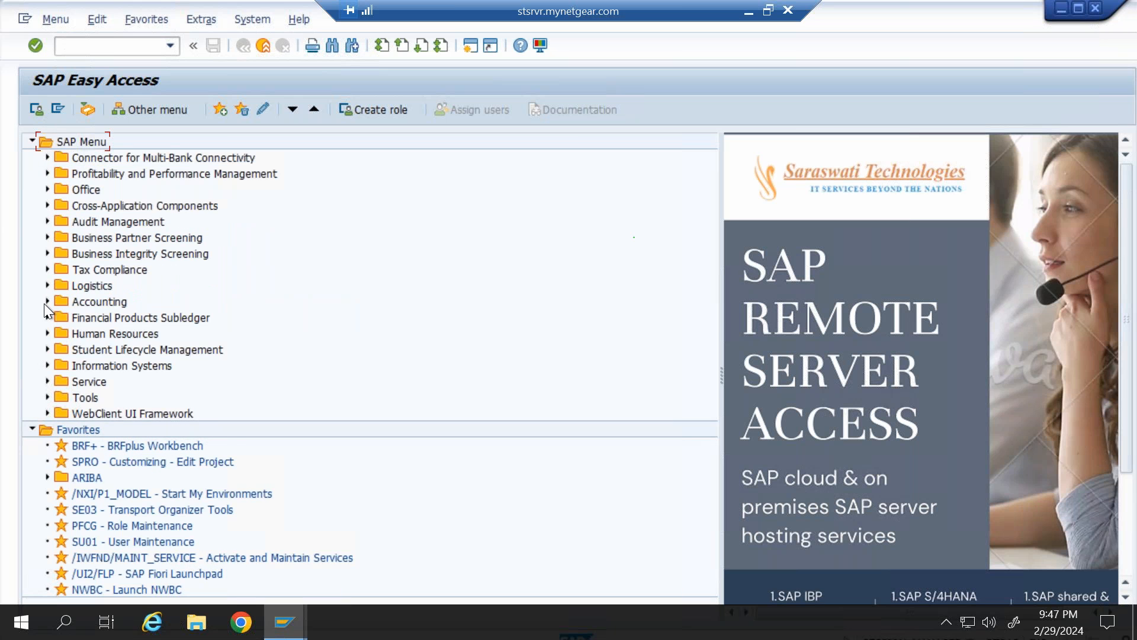
click(47, 300)
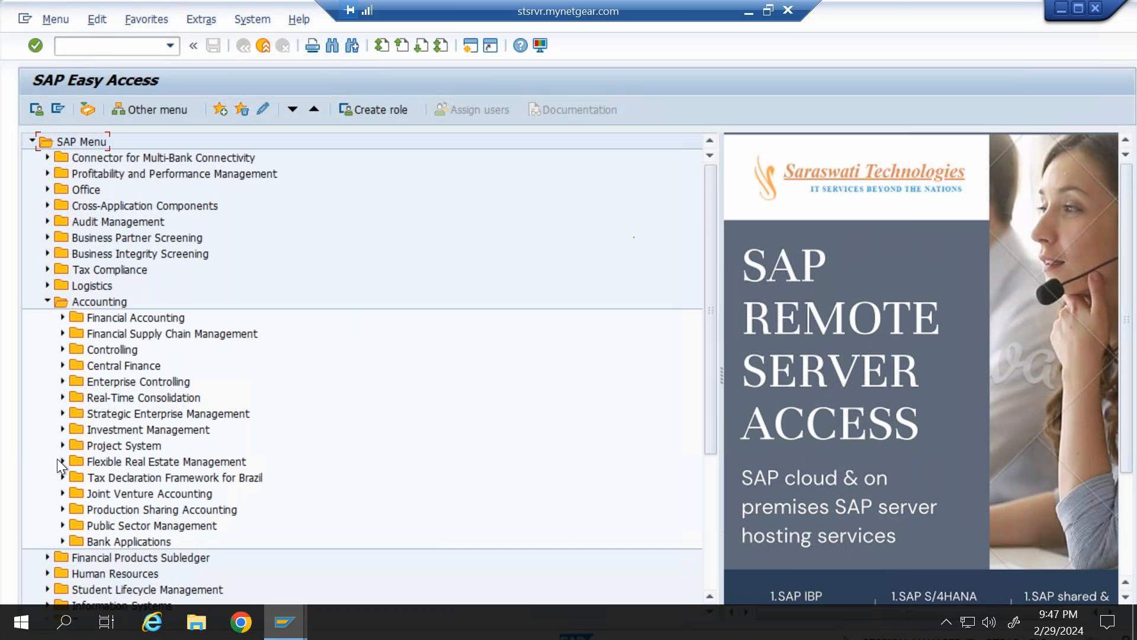
- Look at Appartment 103's measurements in the rental unit session and return to the SAP Easy Access session
click(284, 622)
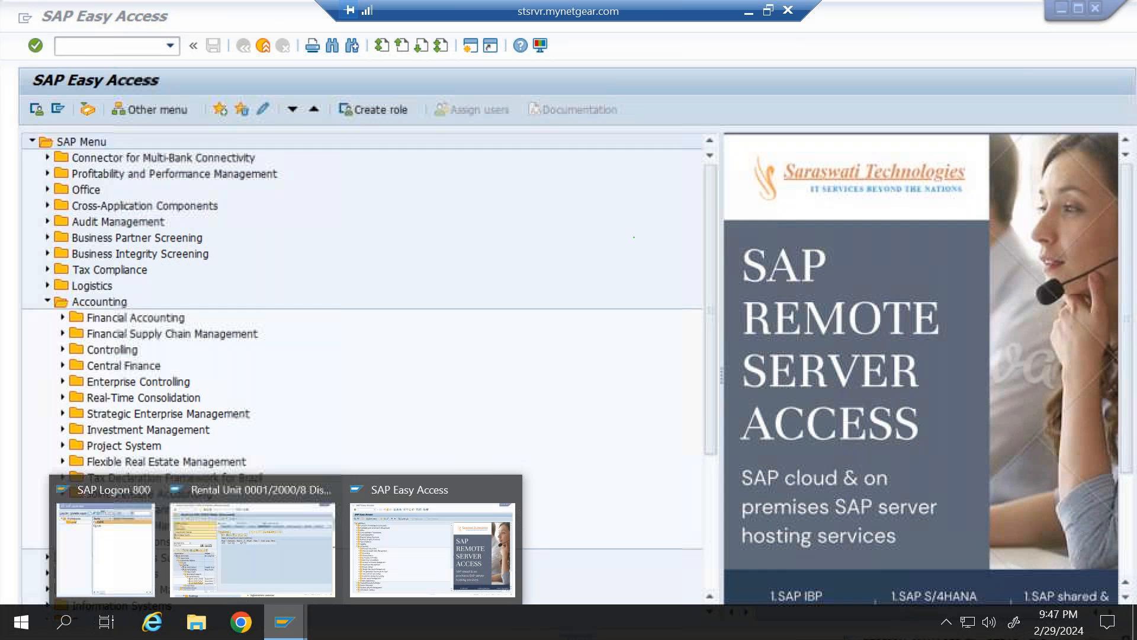
click(267, 543)
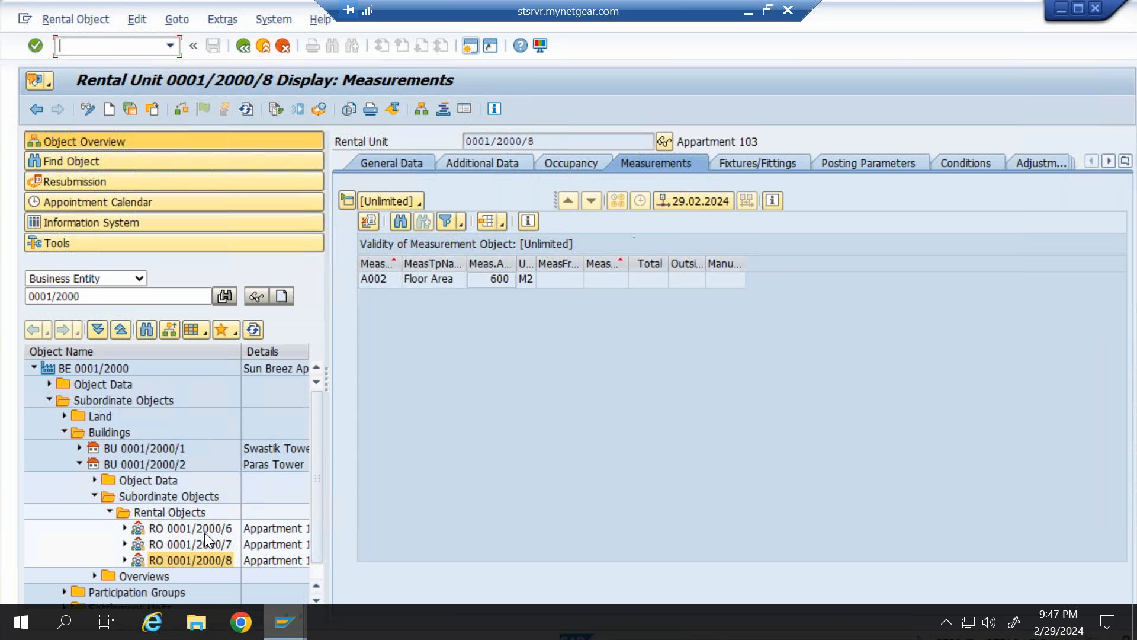
click(285, 626)
click(396, 539)
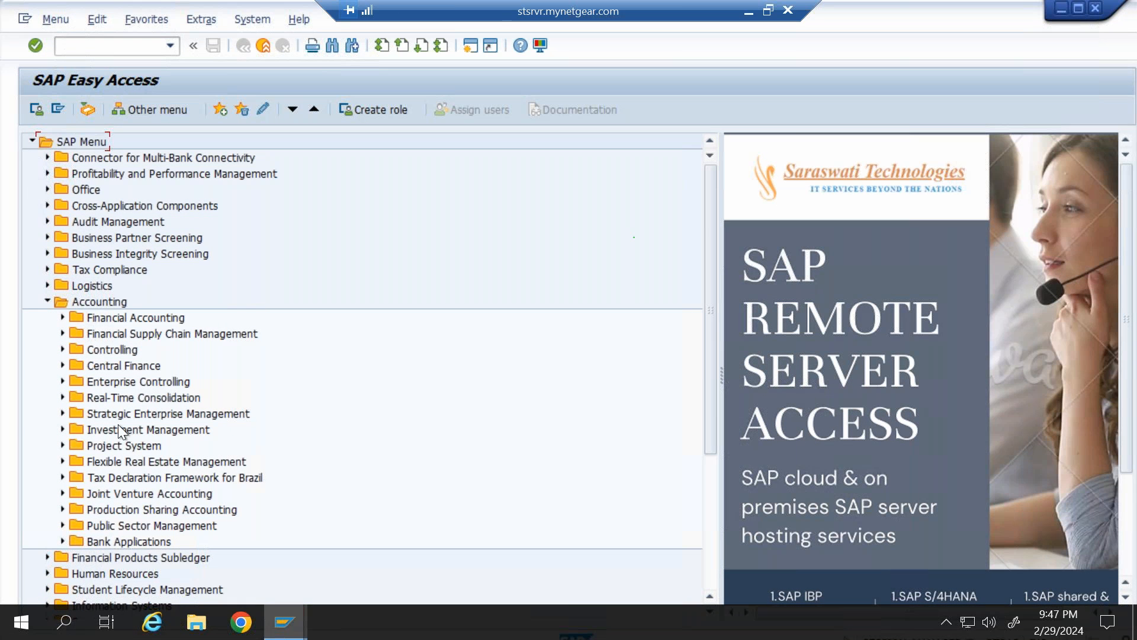
- Start RESCPG - Process Participation Group from the Service Charge Settlement master data under Flexible Real Estate Management
click(61, 463)
scroll(158, 356, down, 1)
scroll(158, 357, down, 2)
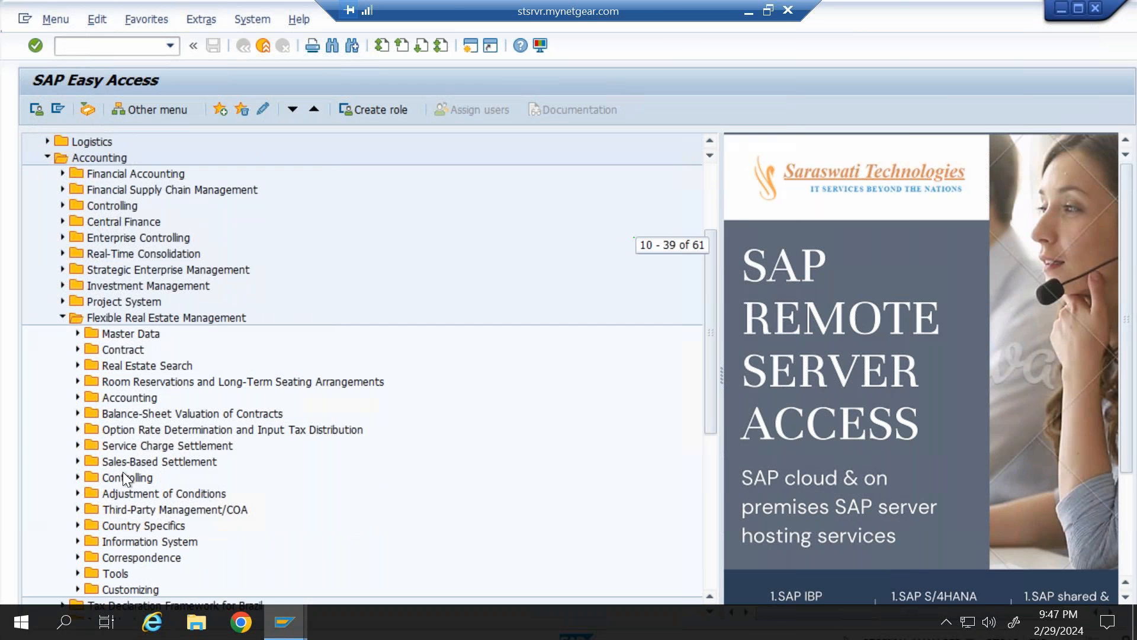
click(76, 444)
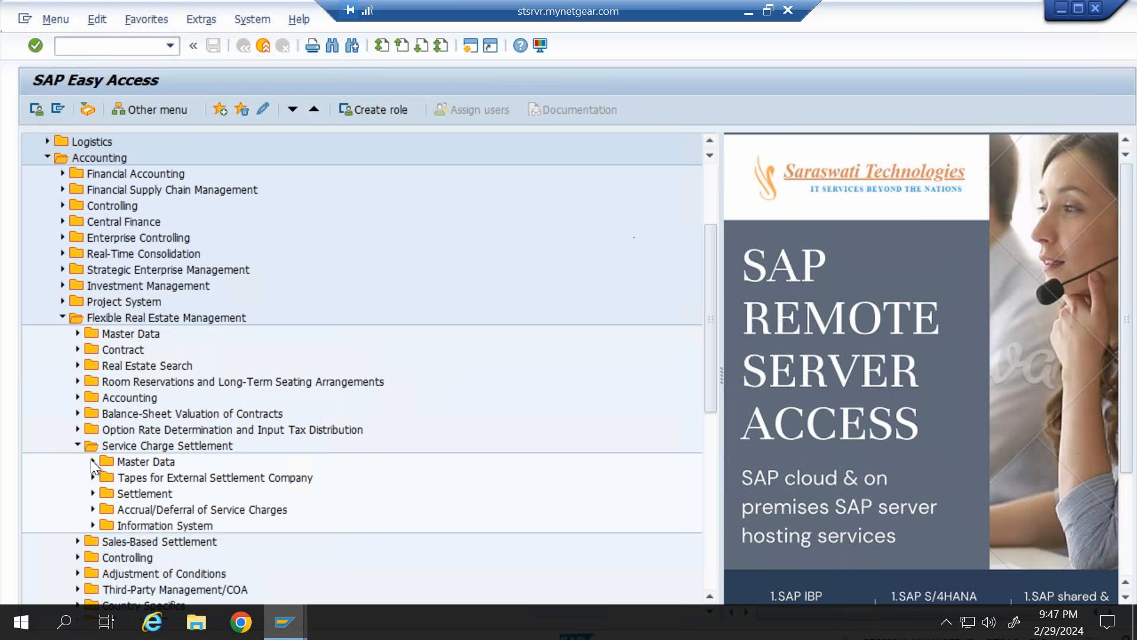
click(92, 461)
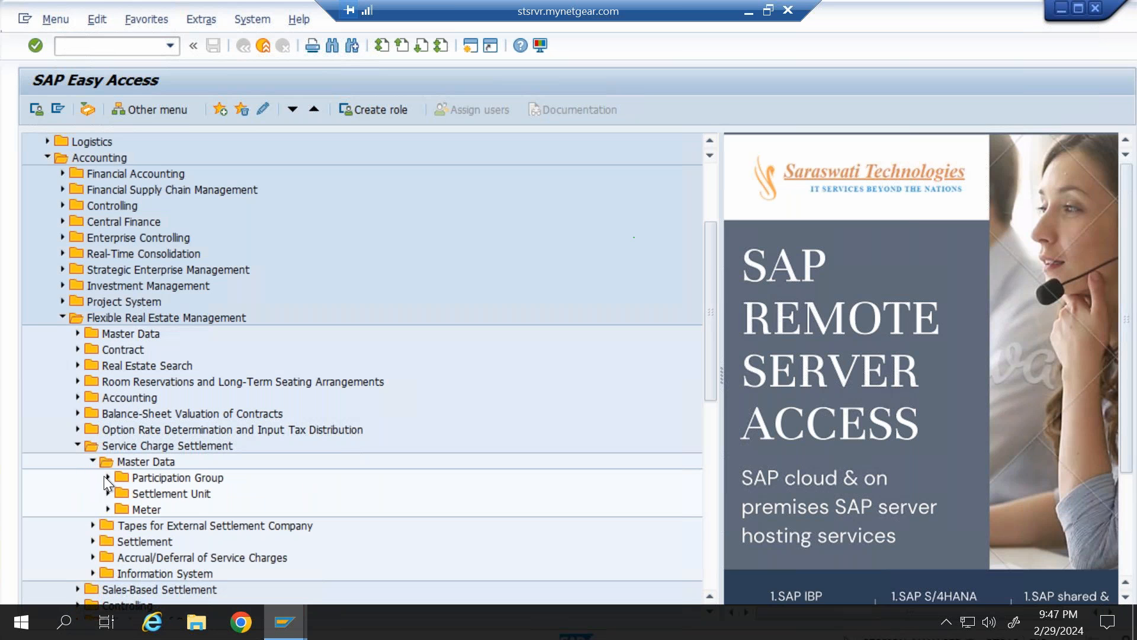
click(106, 476)
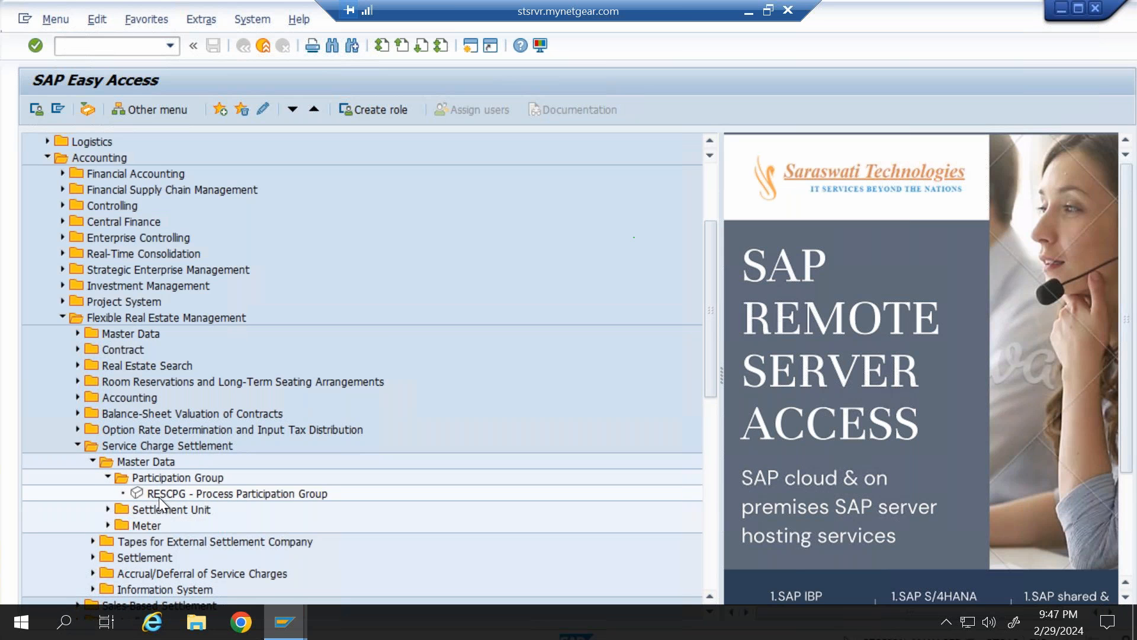
double_click(169, 496)
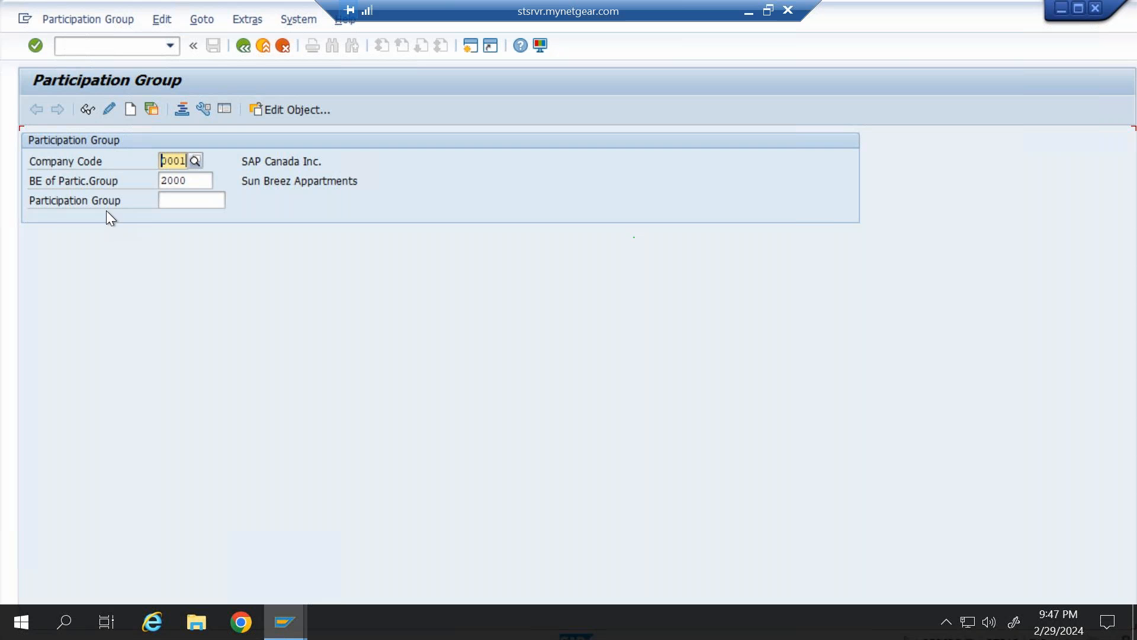
- View the Paras Tower rental objects in the rental unit session and return to the Participation Group session
click(284, 622)
click(272, 584)
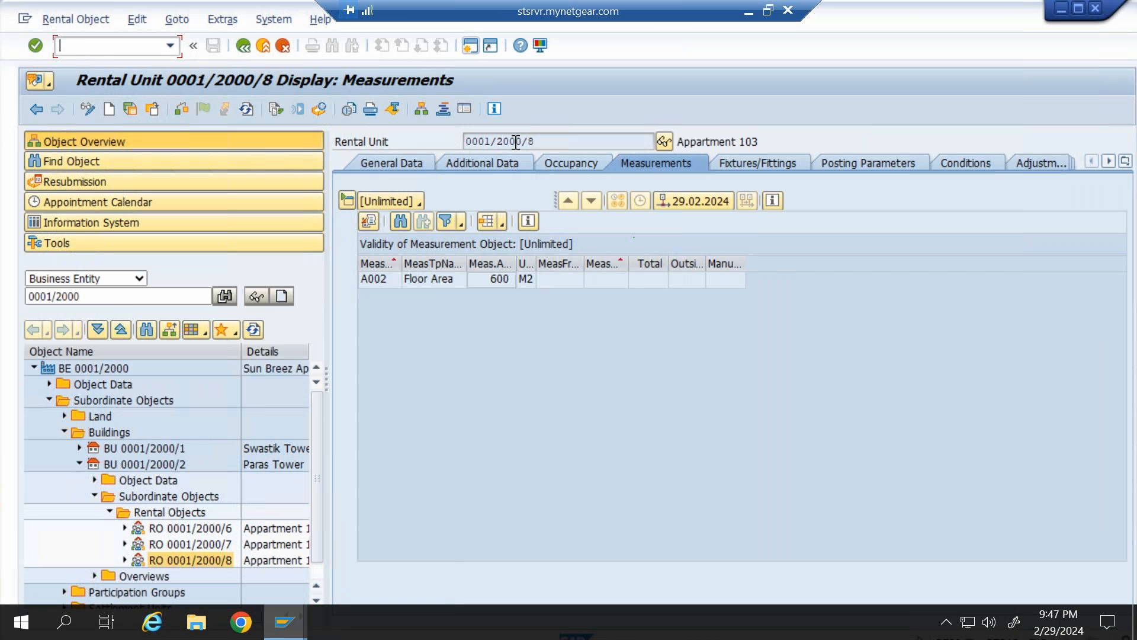
click(293, 627)
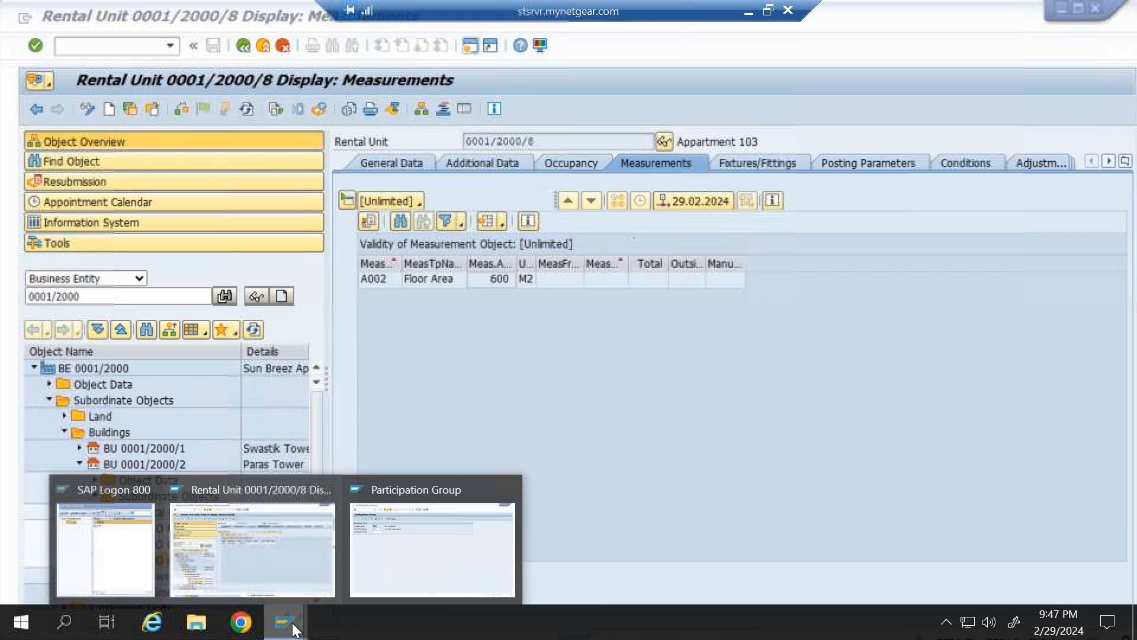
click(419, 561)
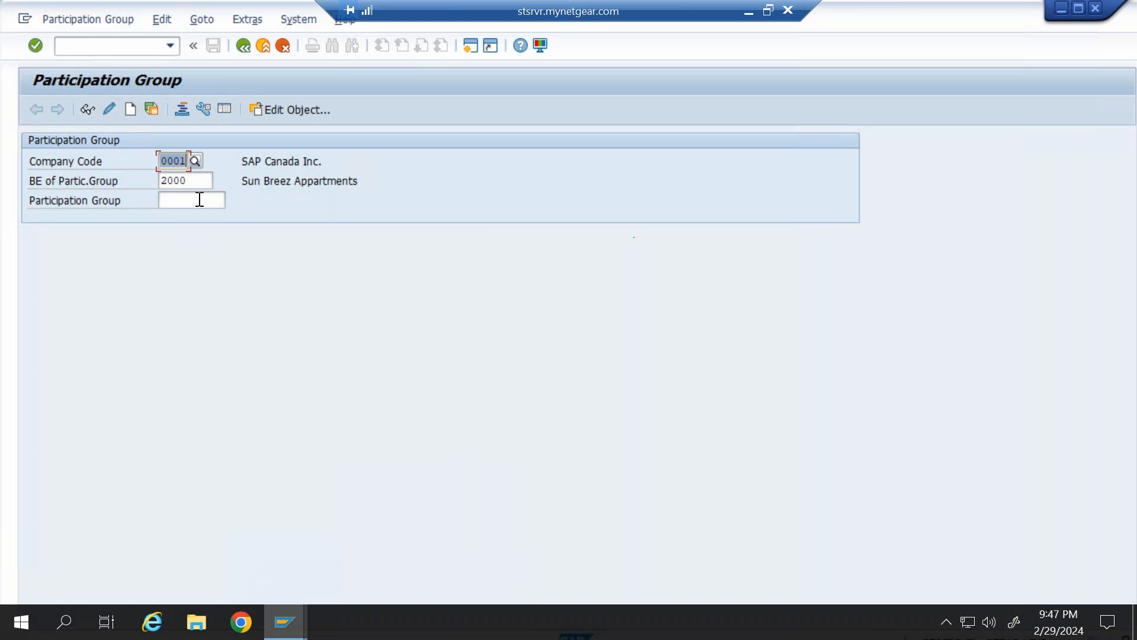
- Create a new participation group with the key PG01 under company code 0001 and business entity 2000
click(199, 200)
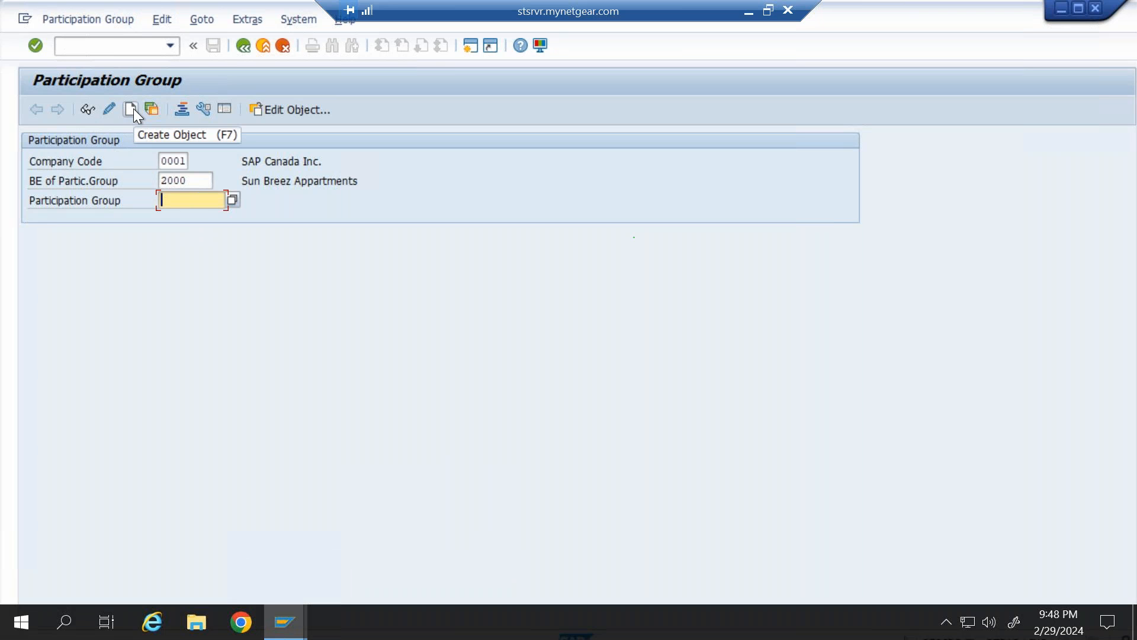
click(133, 109)
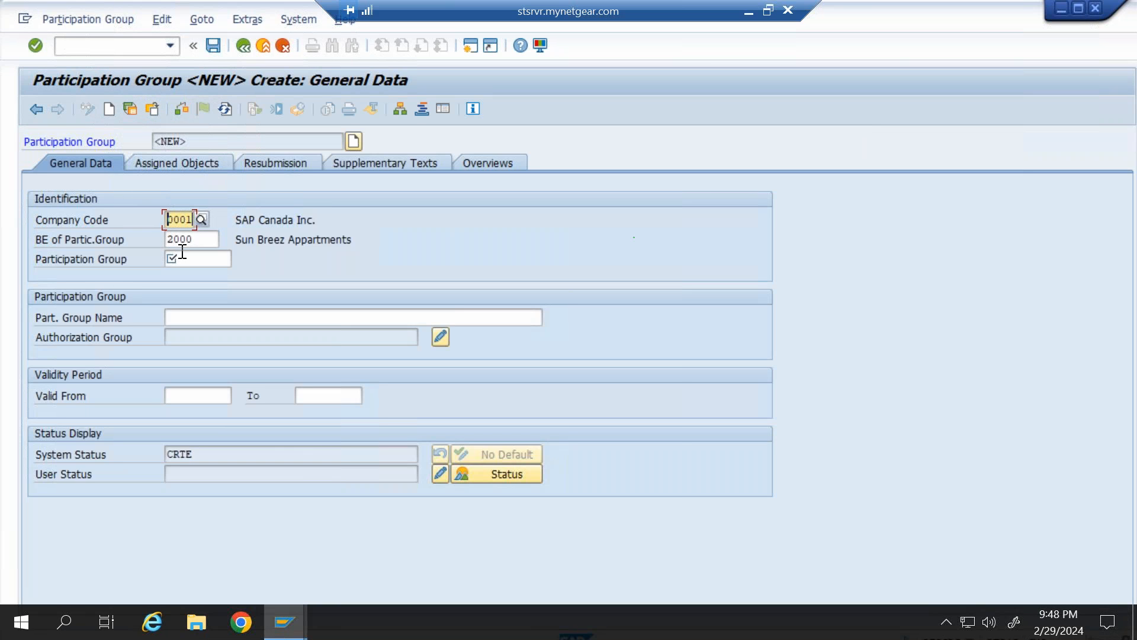
click(183, 254)
text(PG01)
key(Return)
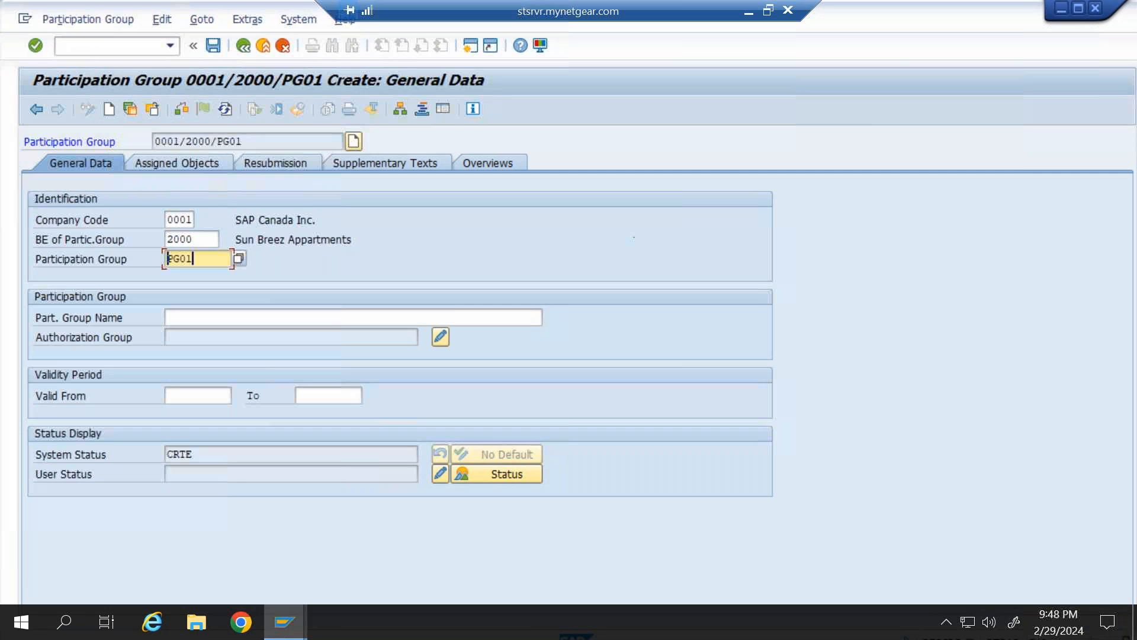
- Name the participation group "PG01 ( Residetianl Units for Clearning Charges)"
click(188, 322)
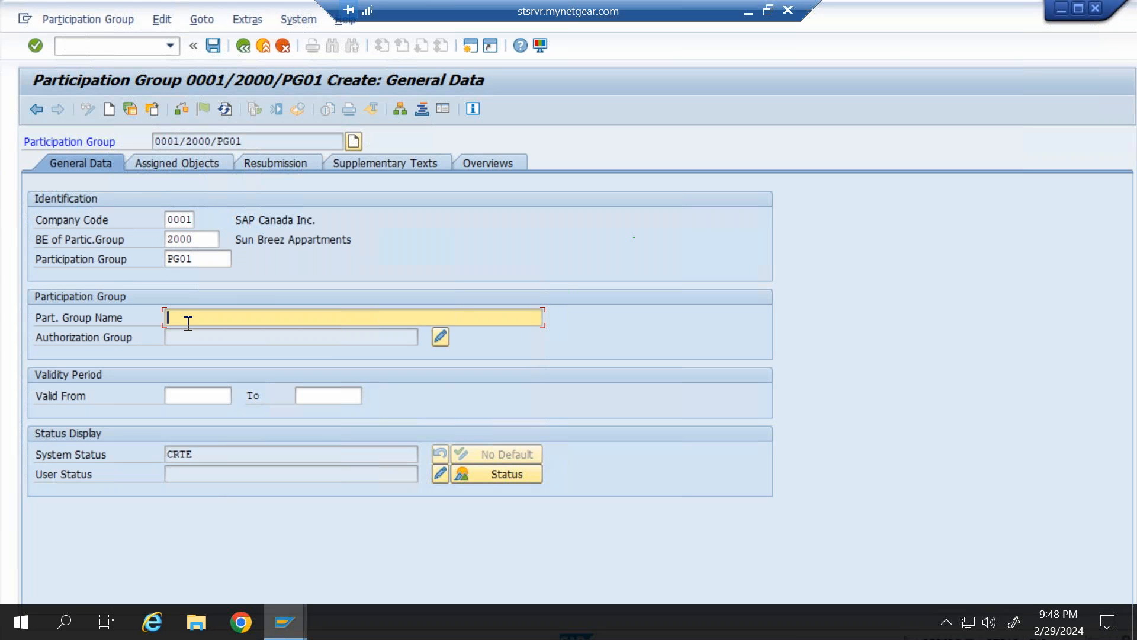
text(PG01 ( RE)
key(BackSpace)
text(esidetianl Units for )
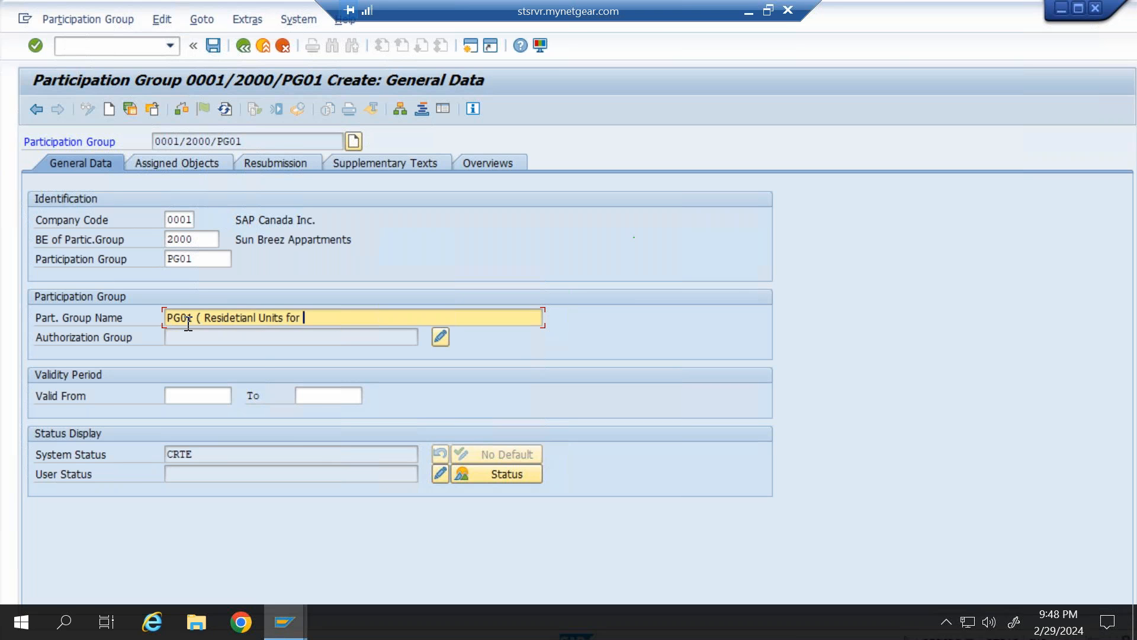
text(Clearning Charges))
key(Return)
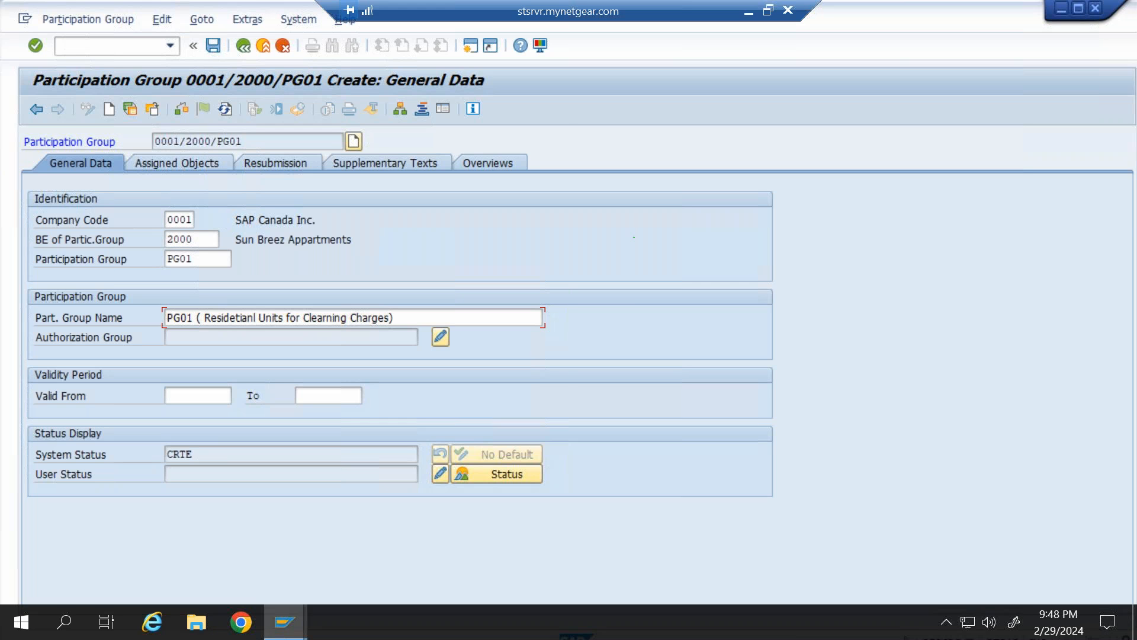
- Set the participation group's validity period from 01.01.2024 to 31.12.2025
click(198, 396)
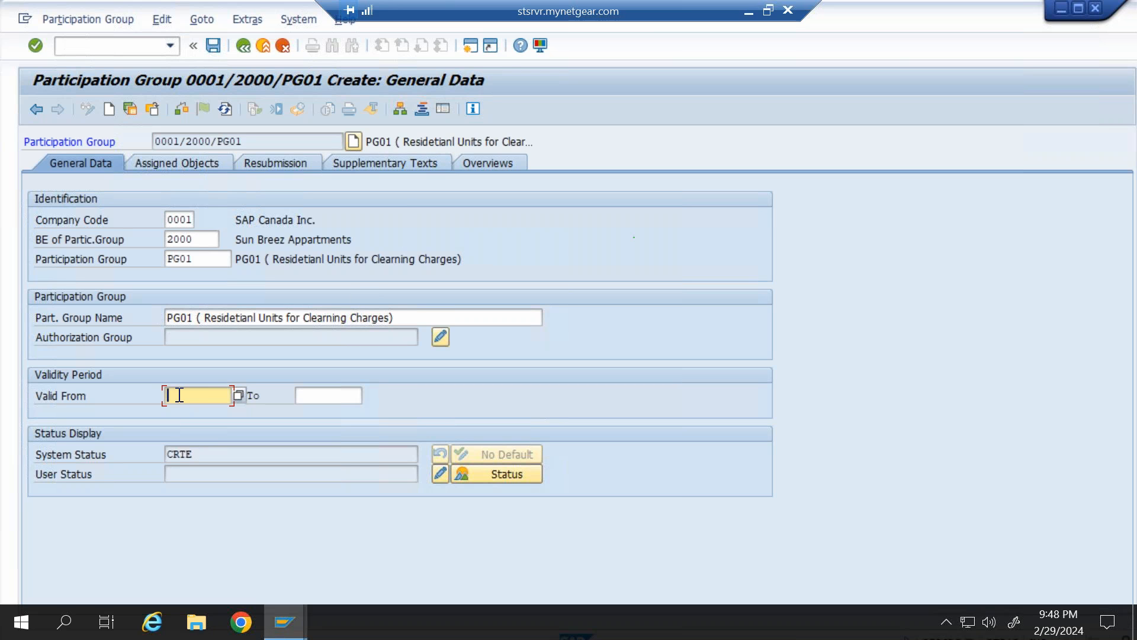
text(01.01.20)
text(4)
key(Return)
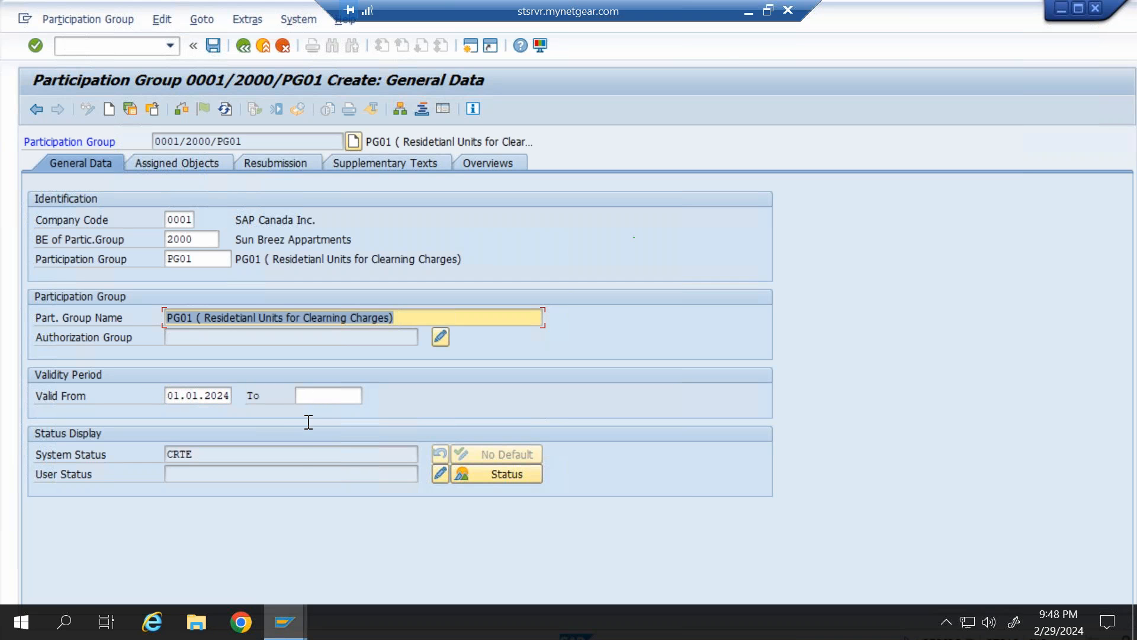
click(309, 398)
text(31.12.2025)
key(Return)
- Search for assignable rental objects in business entity 2000, building 2, with the rental object number restriction cleared
click(196, 160)
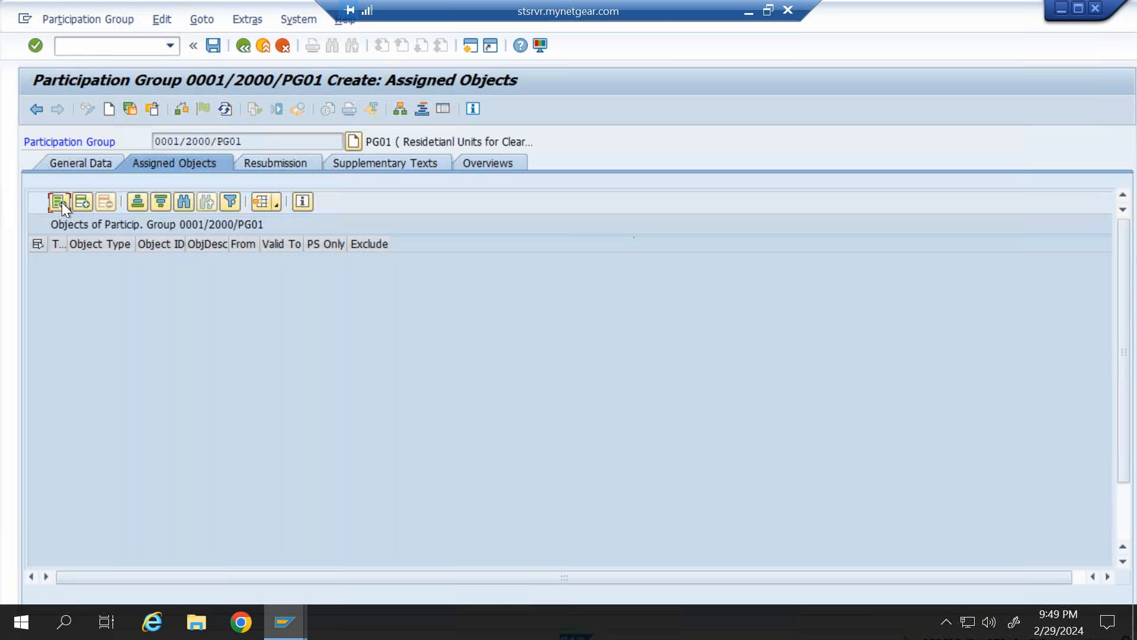
click(61, 204)
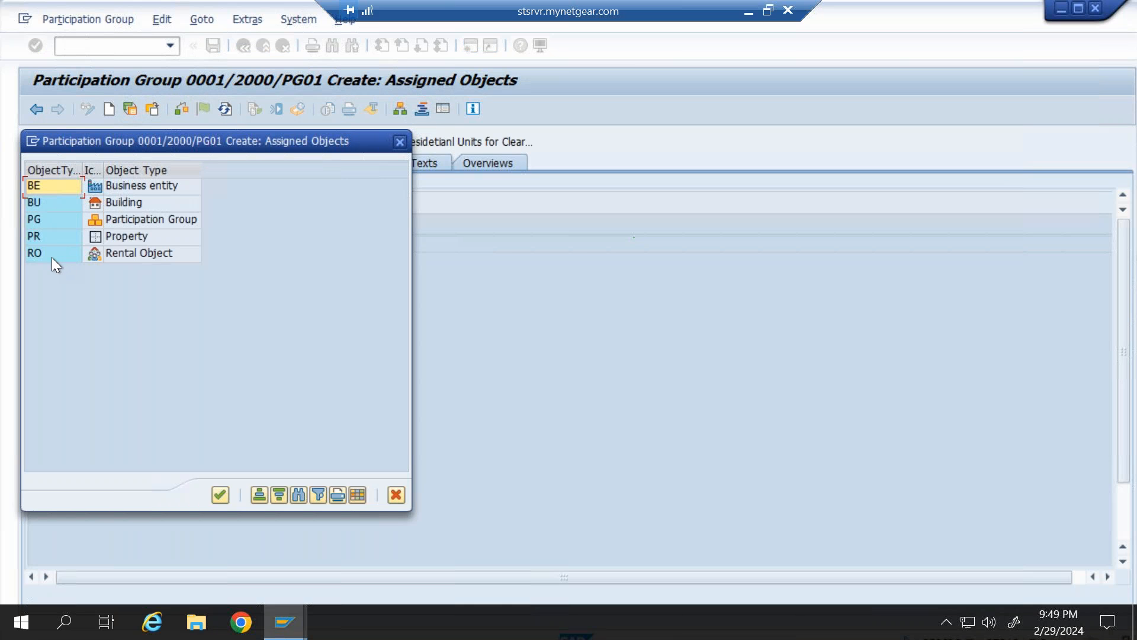
double_click(52, 252)
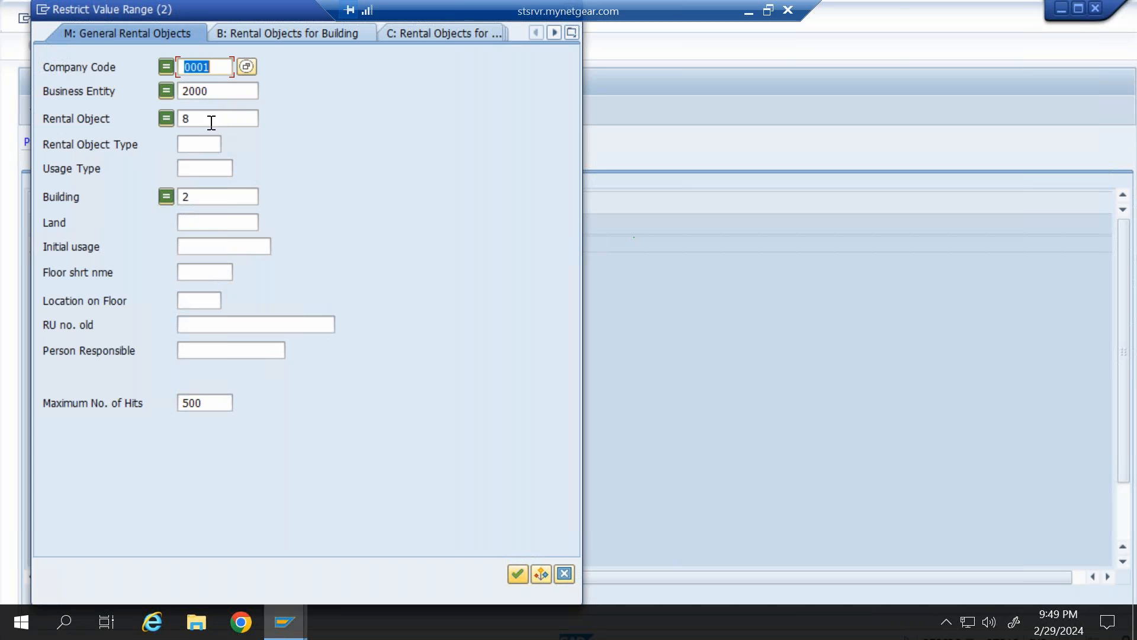
click(198, 117)
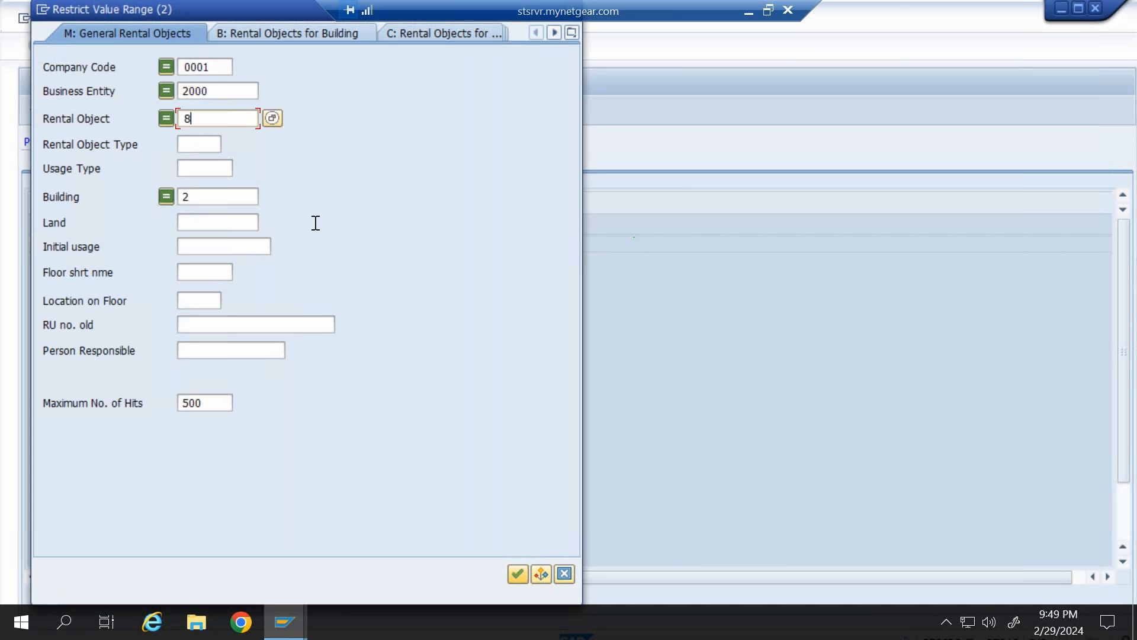
key(BackSpace)
key(Return)
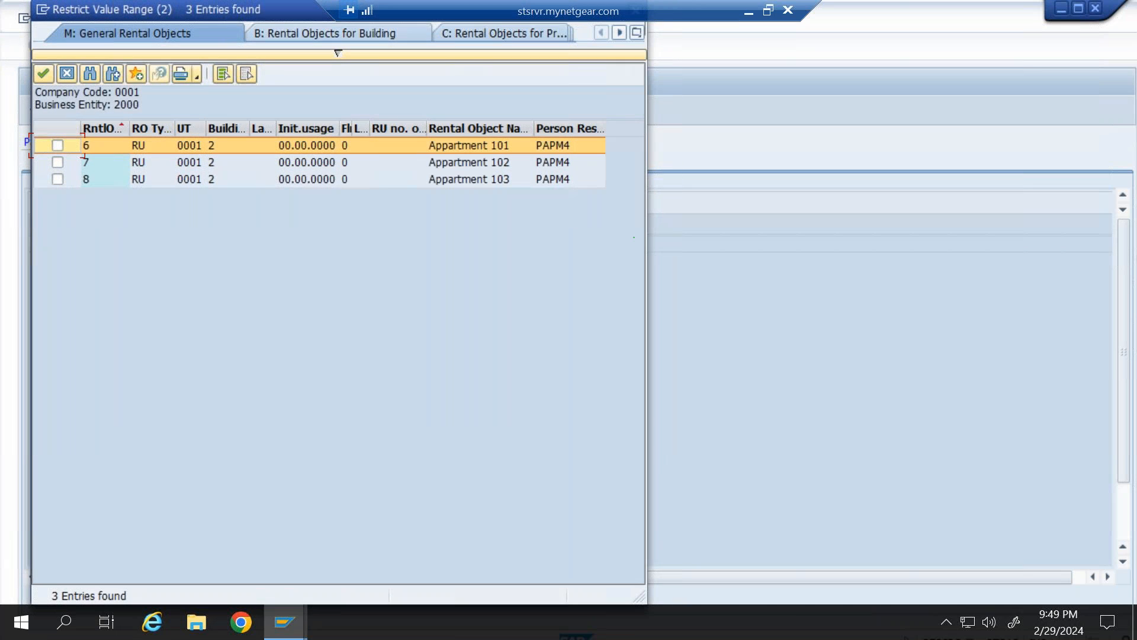
- Assign Appartment 101, 102 and 103 to the participation group and widen the object ID and object description columns
click(57, 145)
click(58, 162)
click(57, 179)
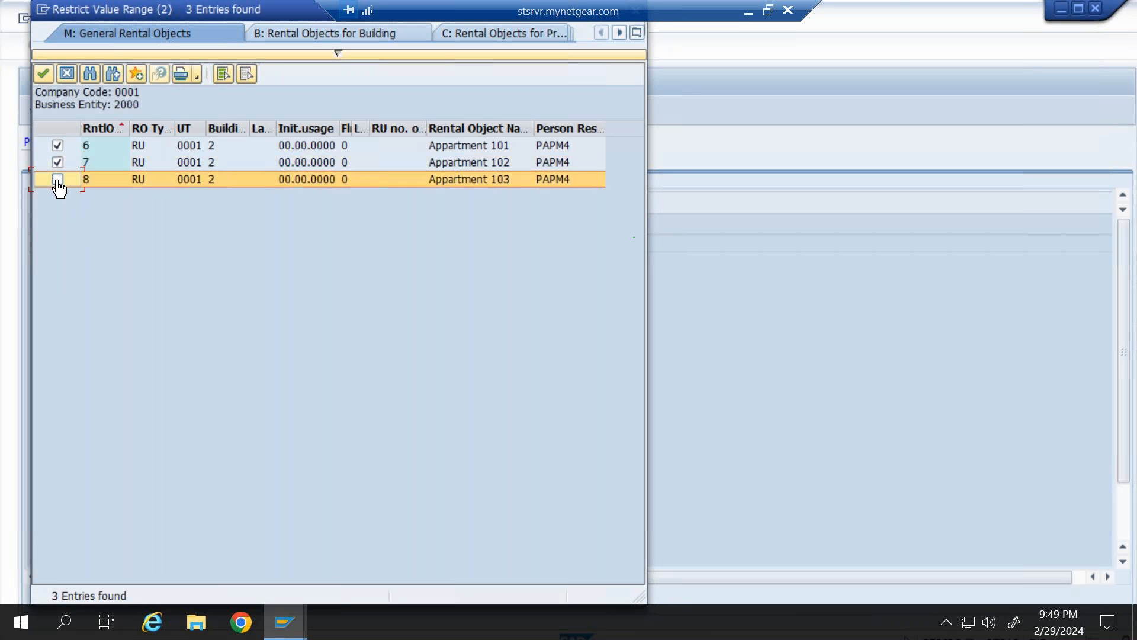
click(45, 73)
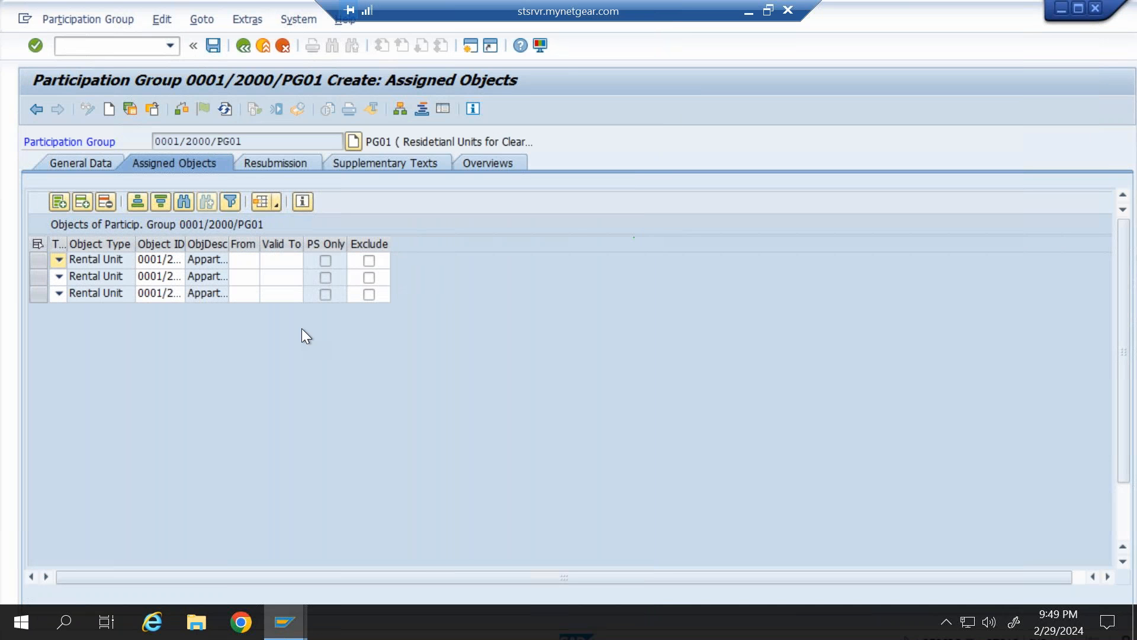
drag(231, 242, 331, 244)
drag(184, 237, 241, 237)
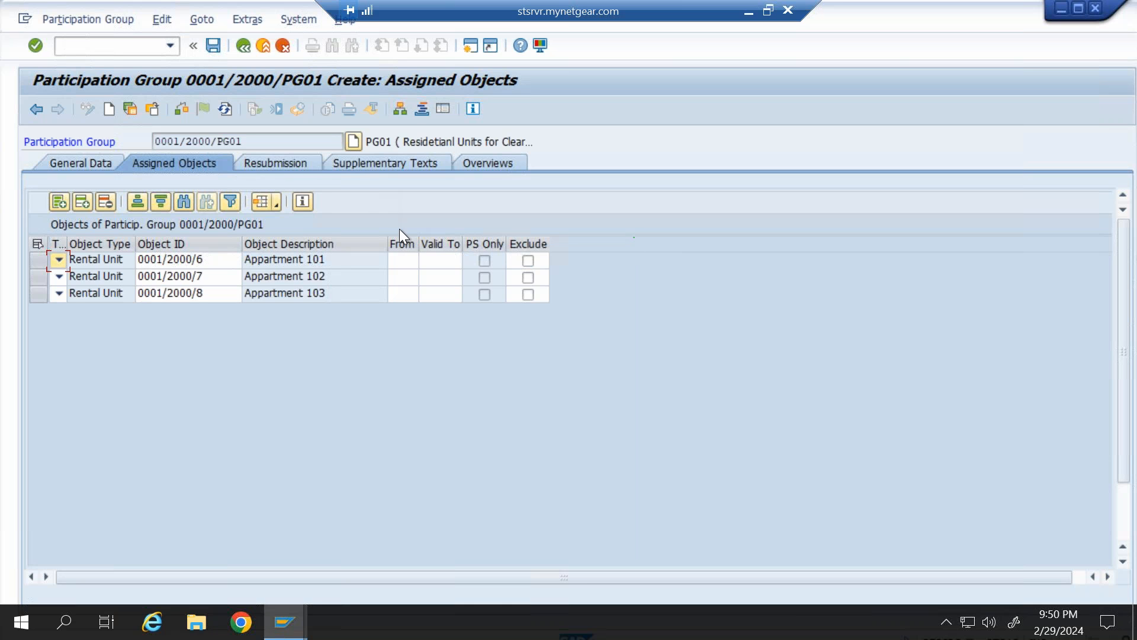
- Look through the participation group's resubmission and supplementary texts data, then save the group and return to its general data
click(288, 162)
click(350, 162)
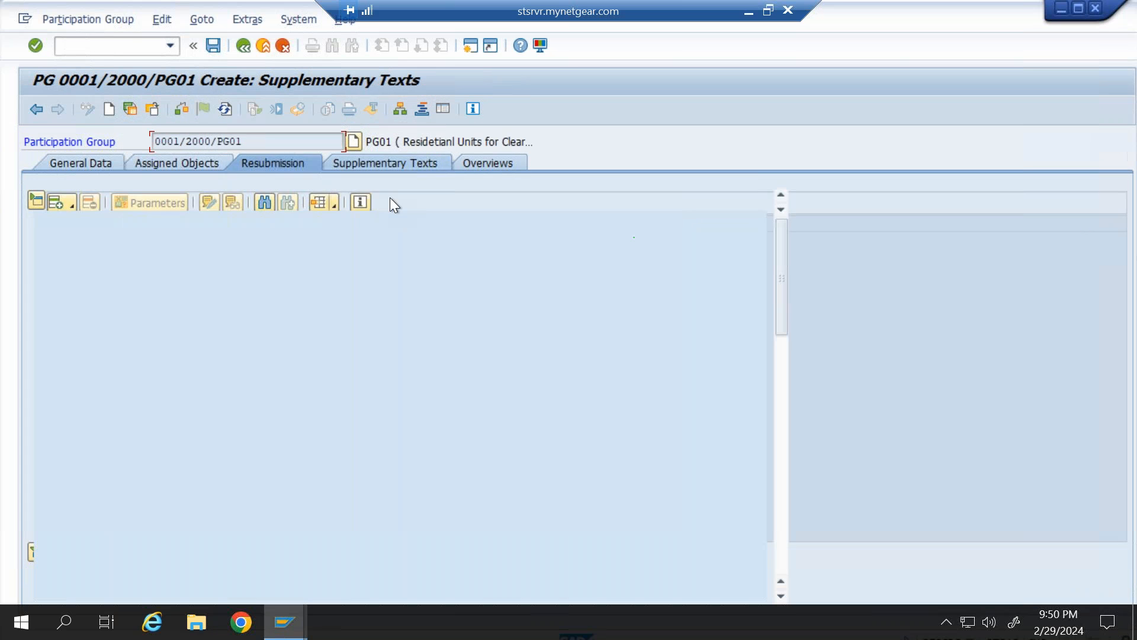
click(219, 46)
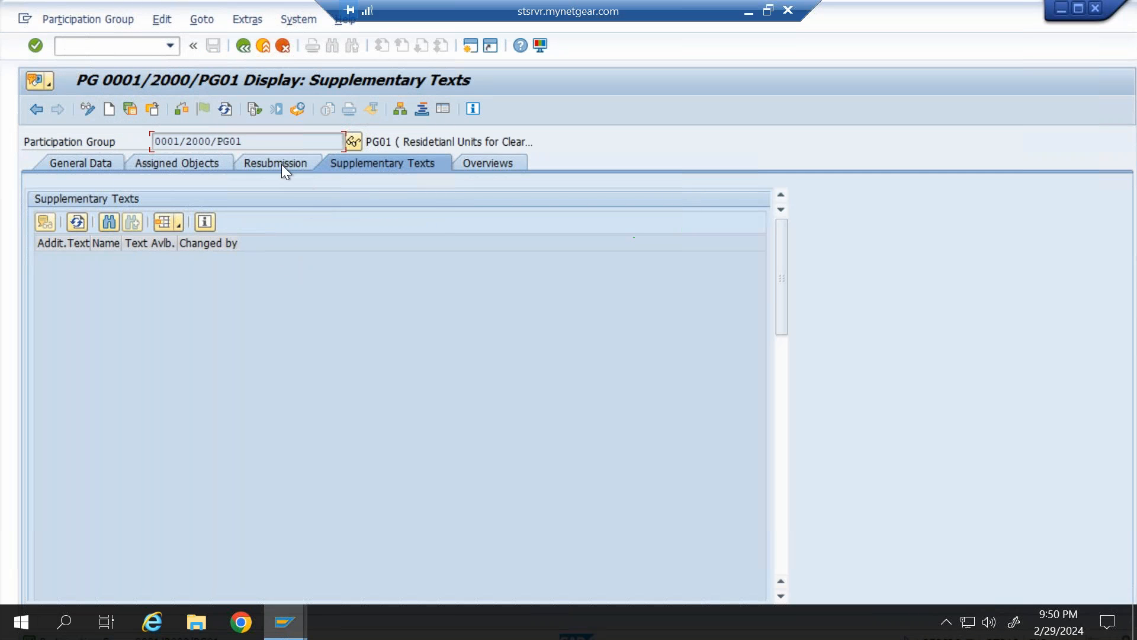
click(90, 167)
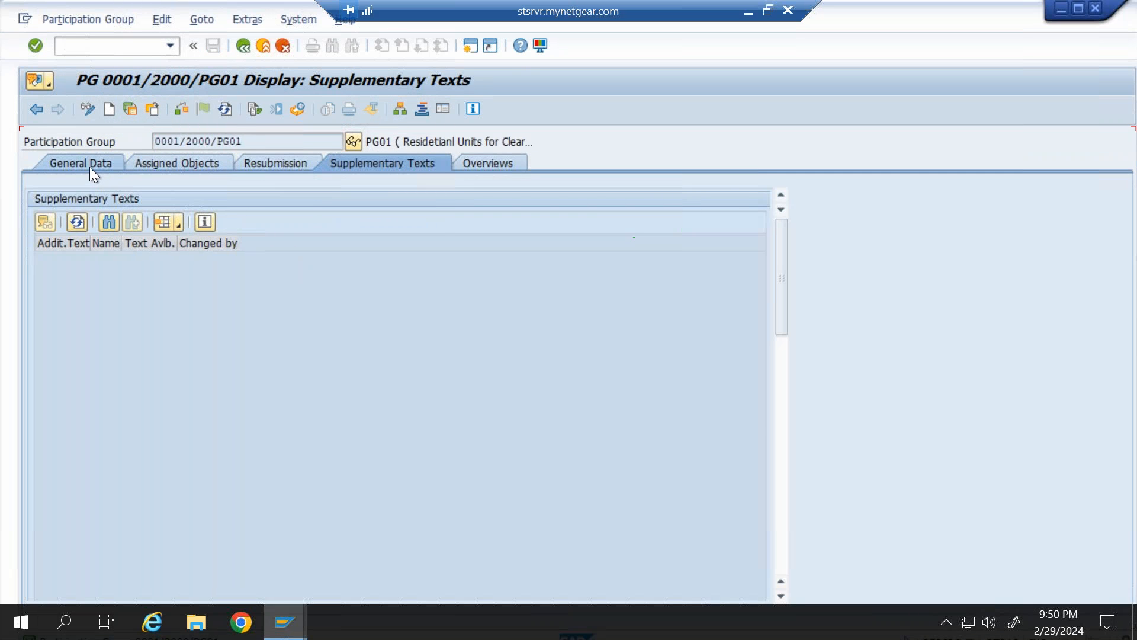